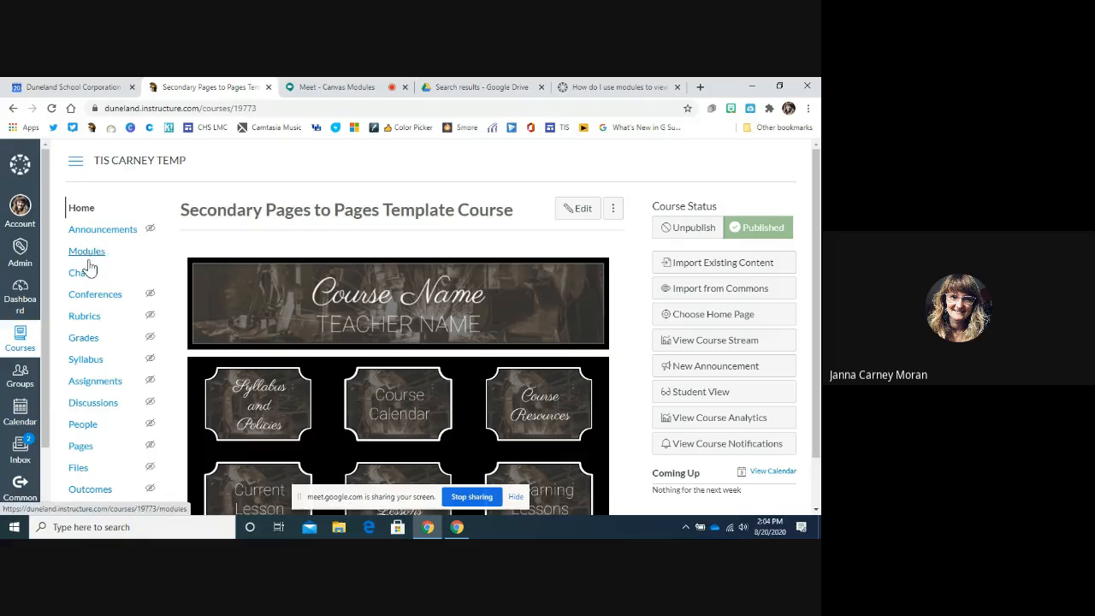
{"action": "scroll", "coordinate": [190, 322], "scroll_direction": "down", "scroll_amount": 2}
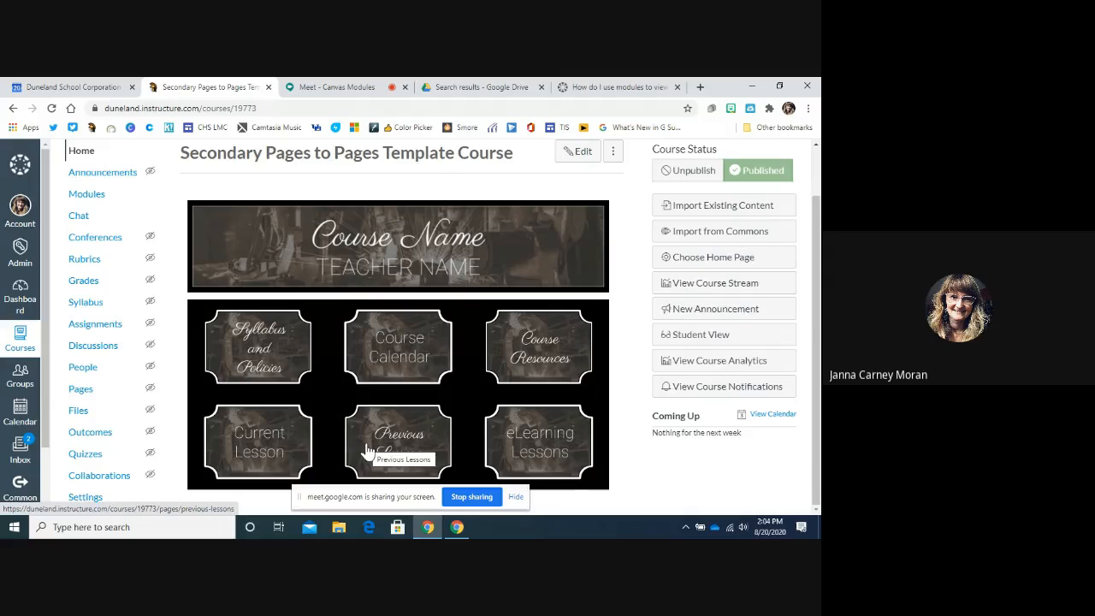
{"action": "scroll", "coordinate": [368, 451], "scroll_direction": "up", "scroll_amount": 2}
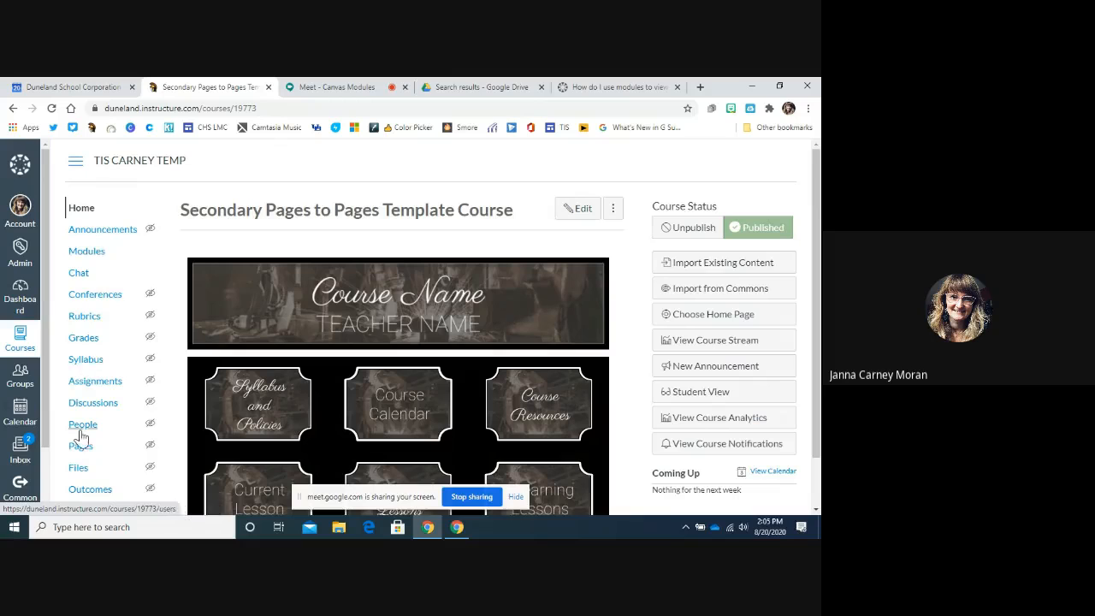
{"action": "scroll", "coordinate": [90, 417], "scroll_direction": "down", "scroll_amount": 2}
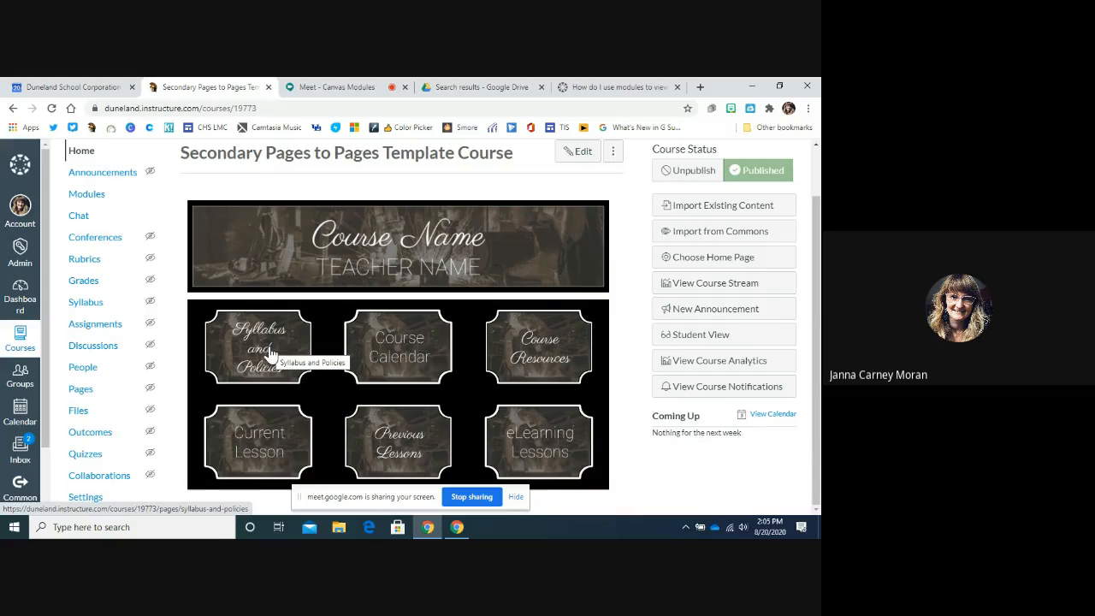
{"action": "scroll", "coordinate": [266, 353], "scroll_direction": "up", "scroll_amount": 2}
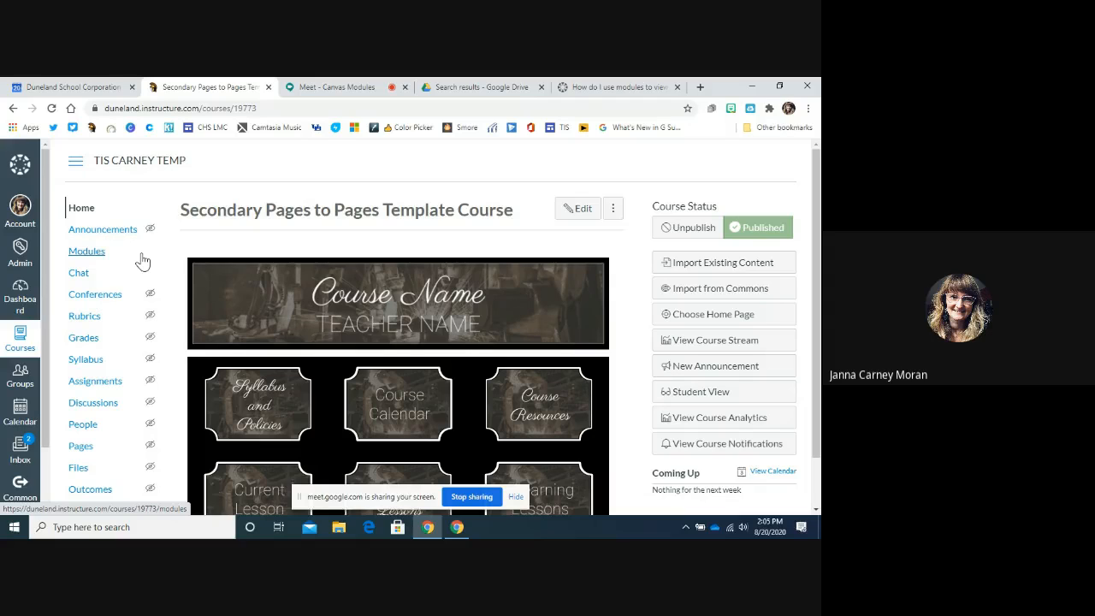
Step: Start a new module in the course's module list and name it "Chapter 1: Romeo and Juliet"
{"action": "left_click", "coordinate": [87, 251]}
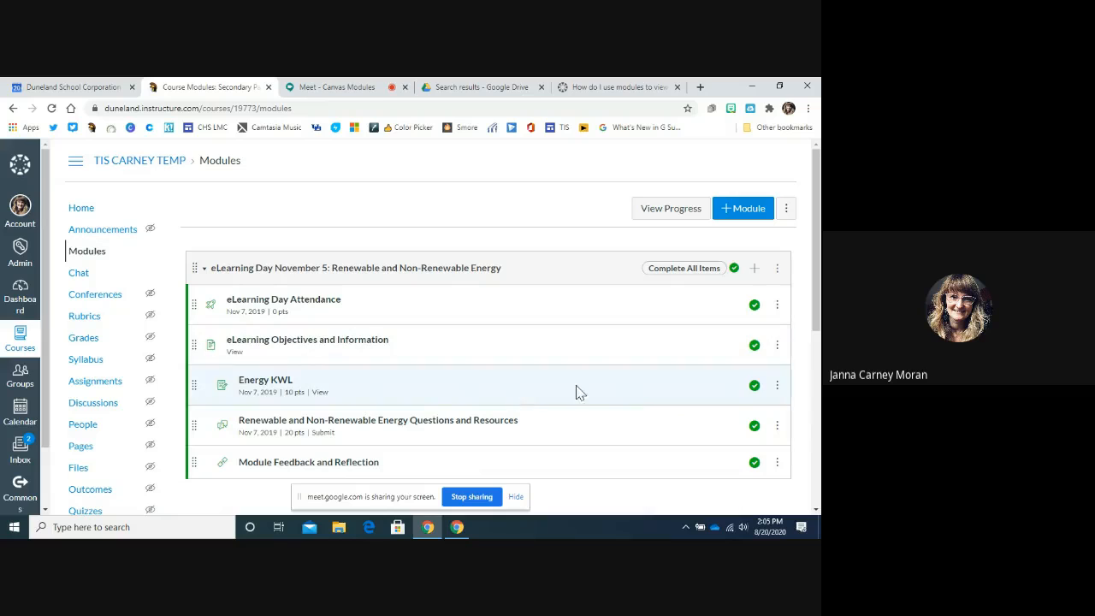
{"action": "left_click", "coordinate": [741, 210]}
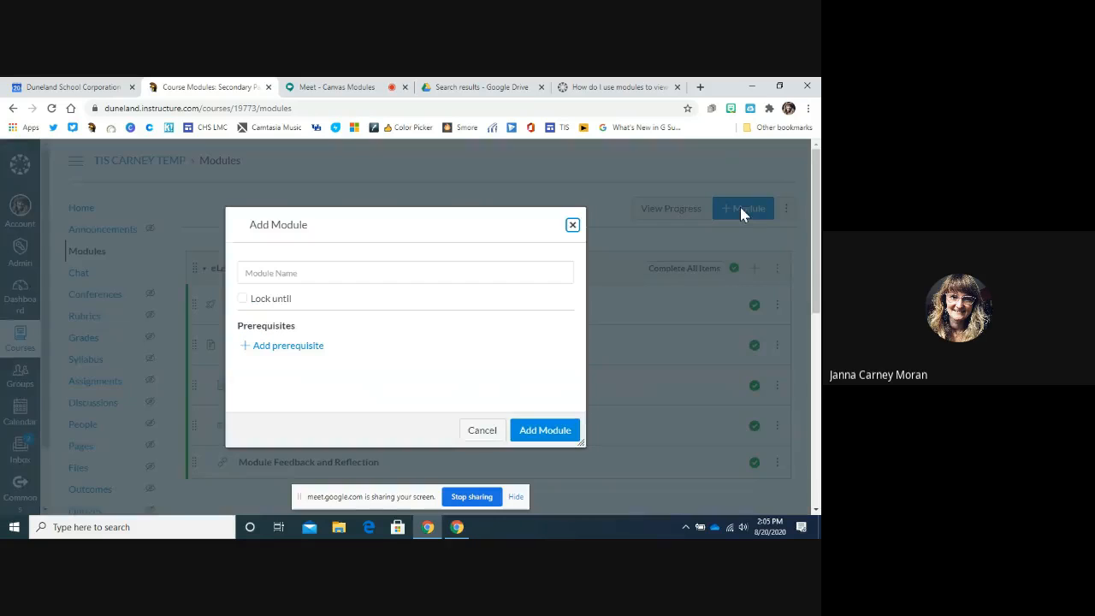
{"action": "left_click", "coordinate": [484, 271]}
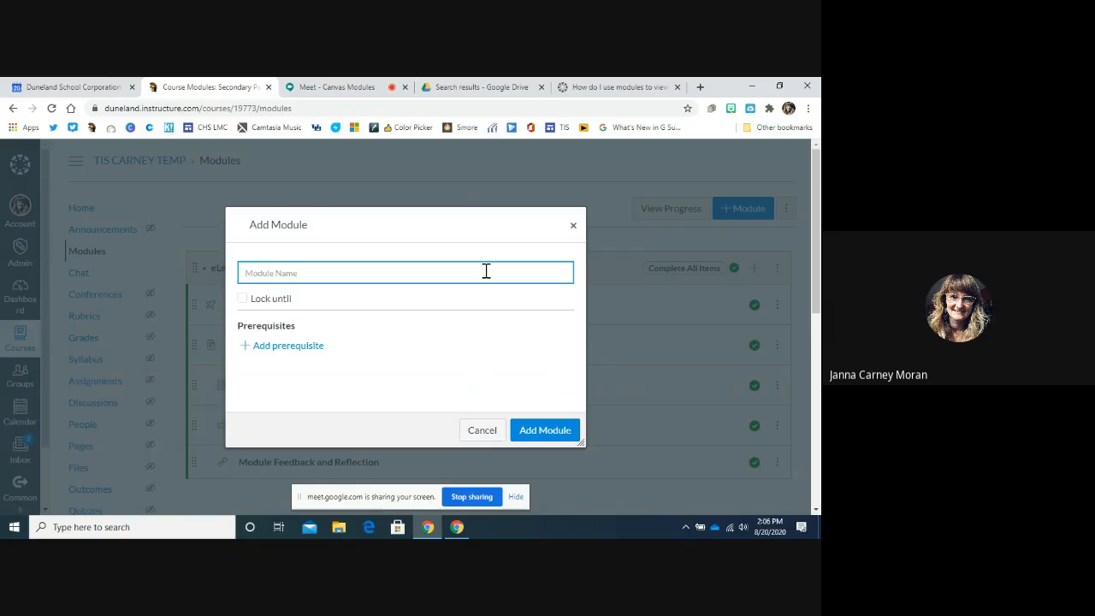
{"action": "type", "text": "Chapter 1: Romeo and Juliet"}
Step: Lock the new module until Aug 25, 2020 at 8:00 am and add it to the course
{"action": "left_click", "coordinate": [244, 302]}
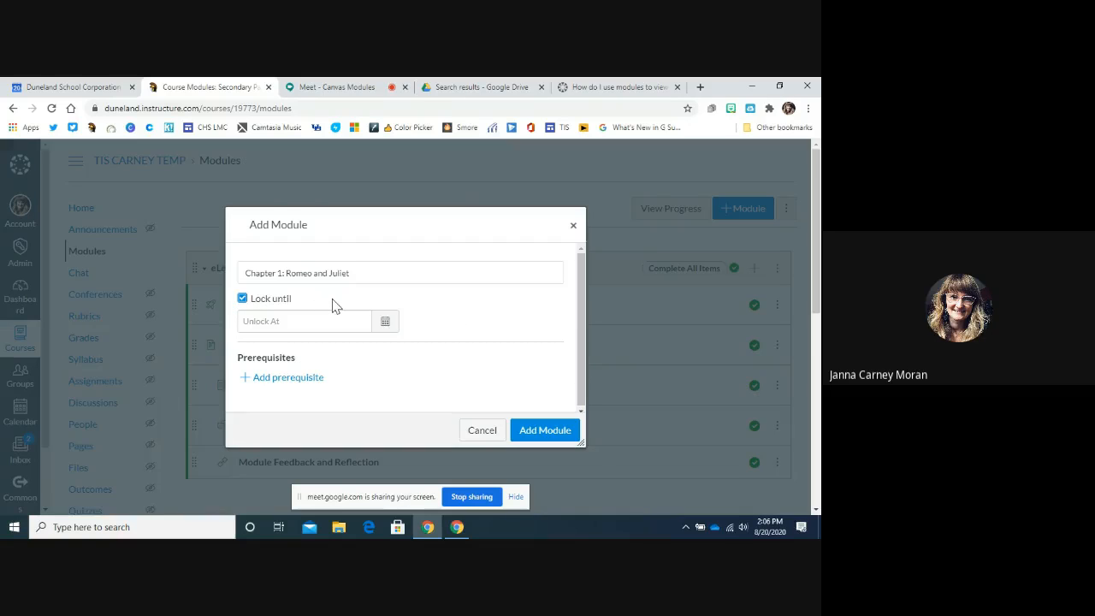
{"action": "left_click", "coordinate": [388, 323]}
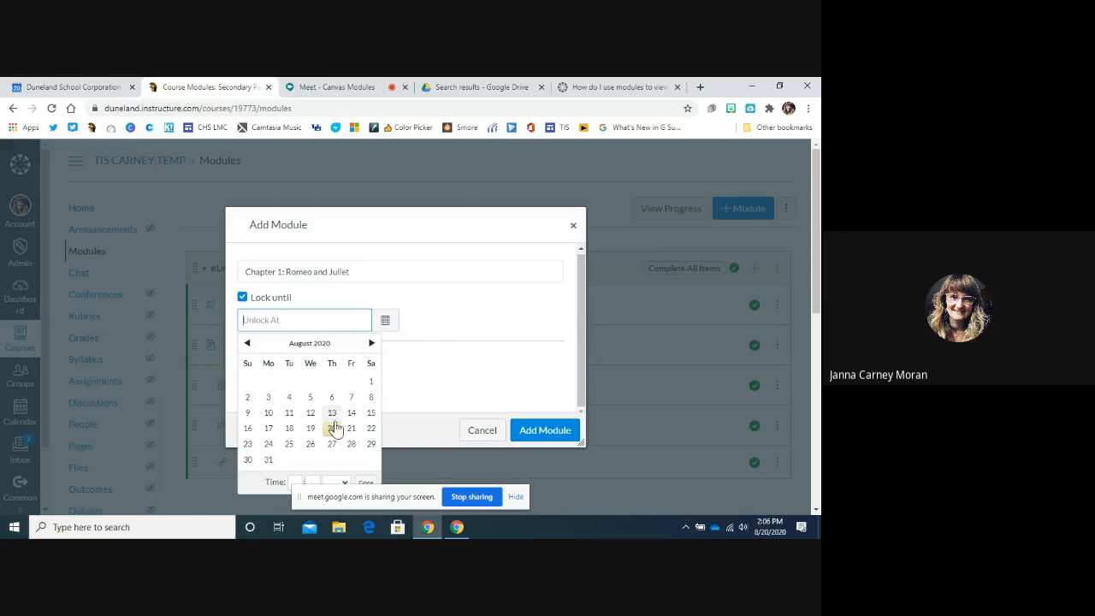
{"action": "left_click", "coordinate": [289, 444]}
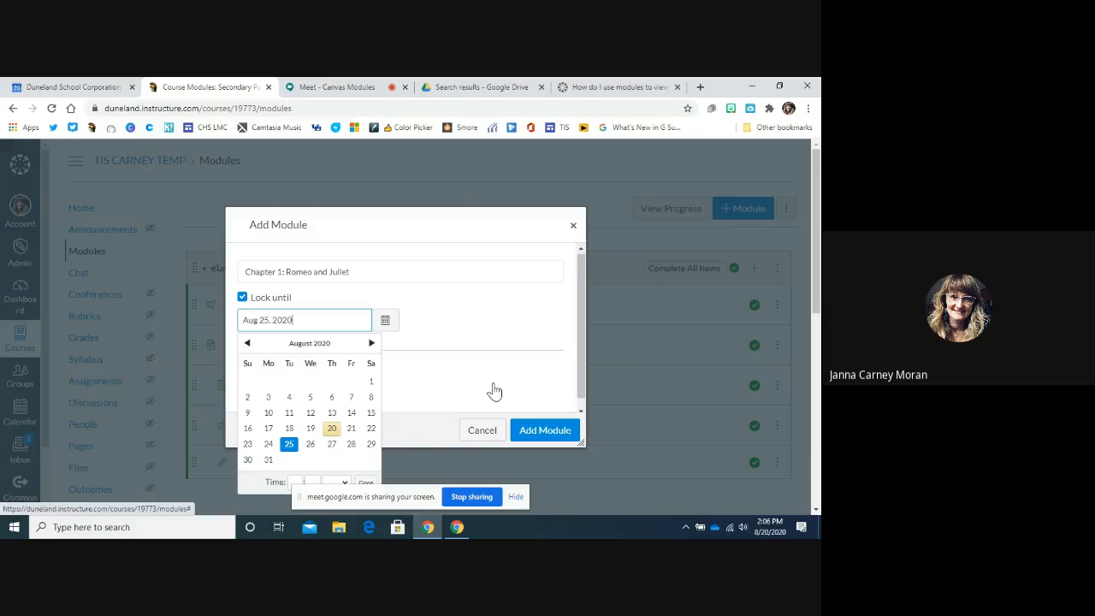
{"action": "left_click", "coordinate": [295, 481]}
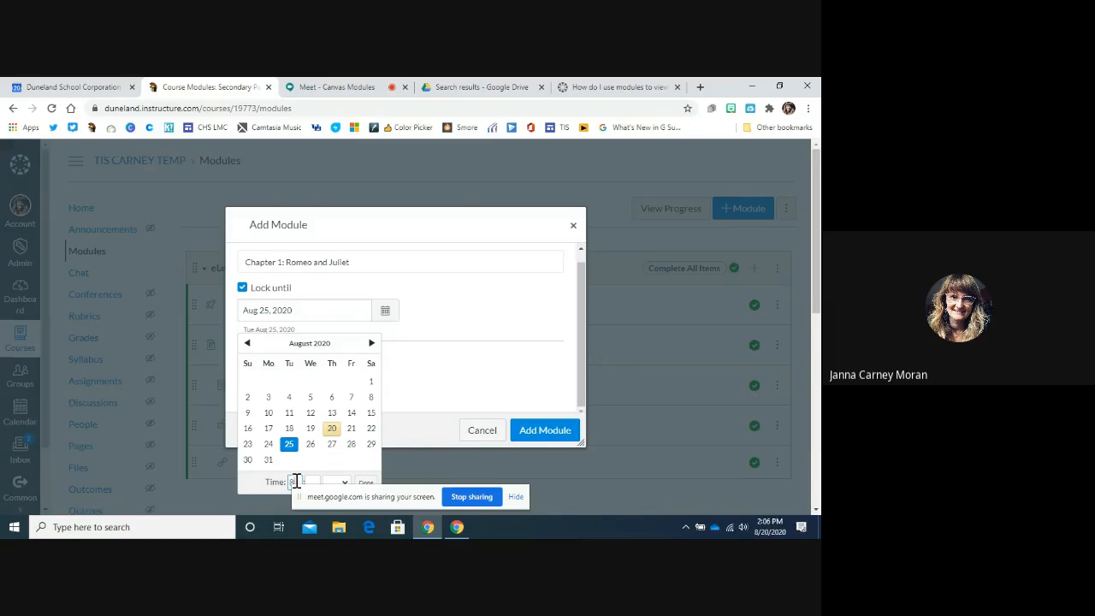
{"action": "type", "text": "8"}
{"action": "left_click", "coordinate": [318, 480]}
{"action": "type", "text": "00"}
{"action": "left_click", "coordinate": [344, 481]}
{"action": "left_click", "coordinate": [333, 460]}
{"action": "left_click", "coordinate": [365, 483]}
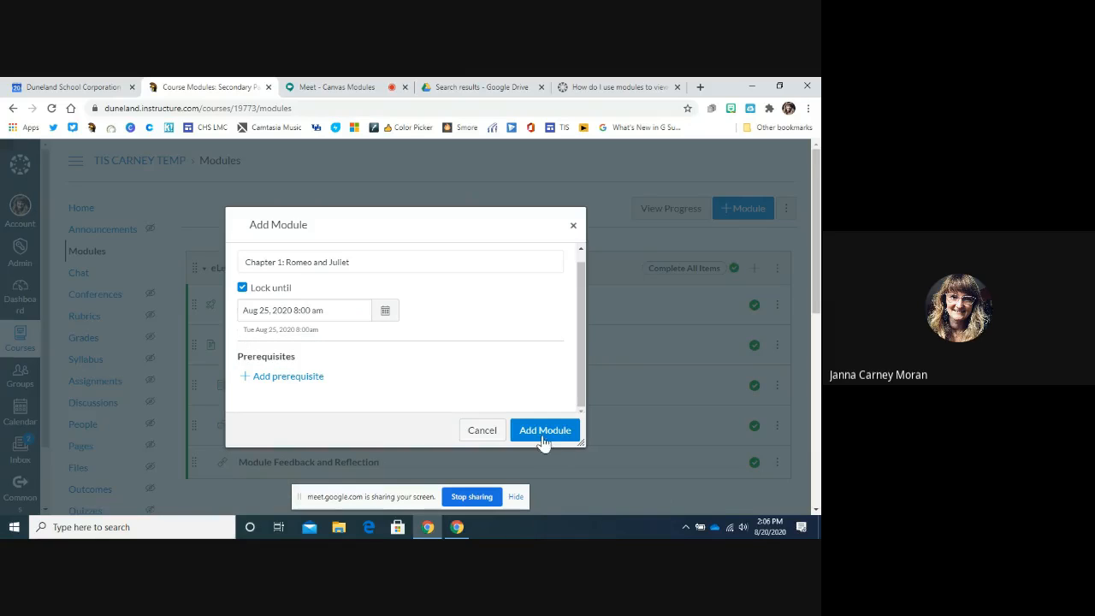
{"action": "left_click", "coordinate": [551, 438]}
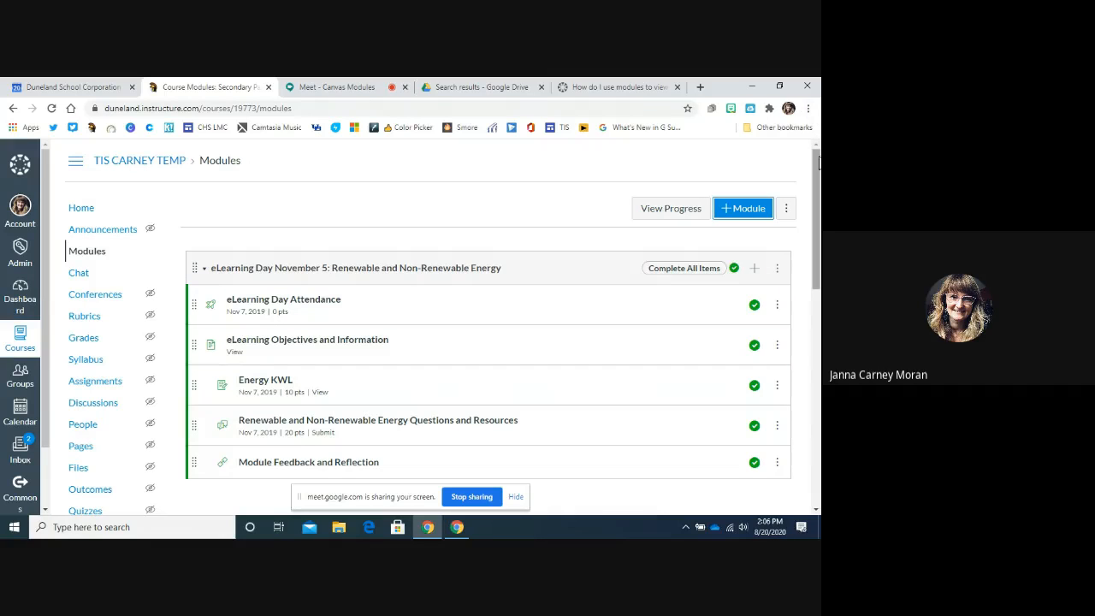
Step: Move the "Chapter 1: Romeo and Juliet" module to the top of the module list
{"action": "left_click_drag", "start_coordinate": [816, 165], "coordinate": [818, 409]}
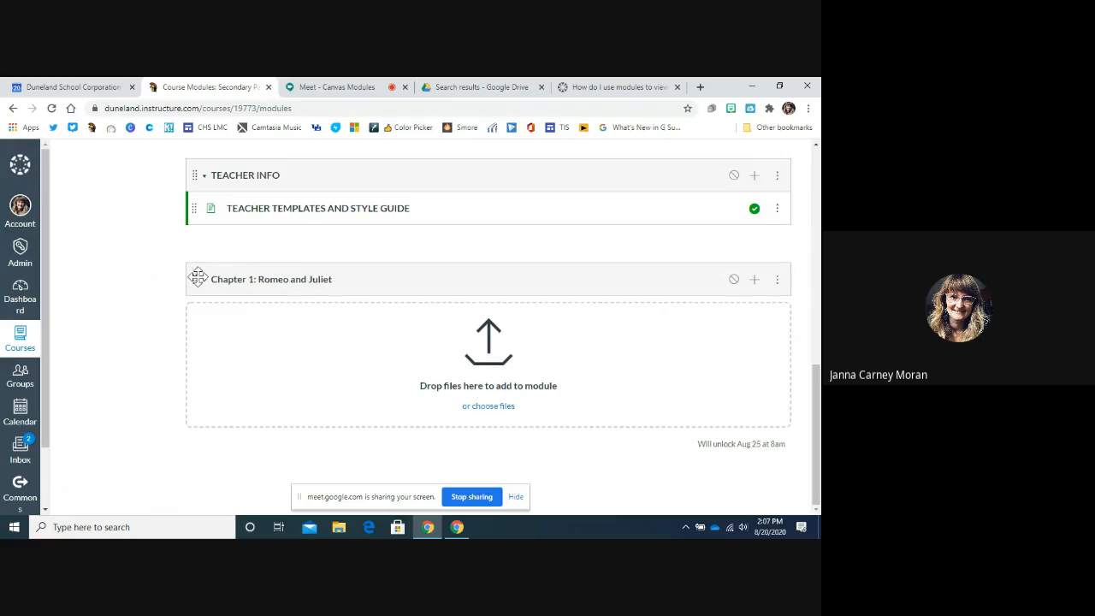
{"action": "left_click_drag", "start_coordinate": [198, 276], "coordinate": [213, 293]}
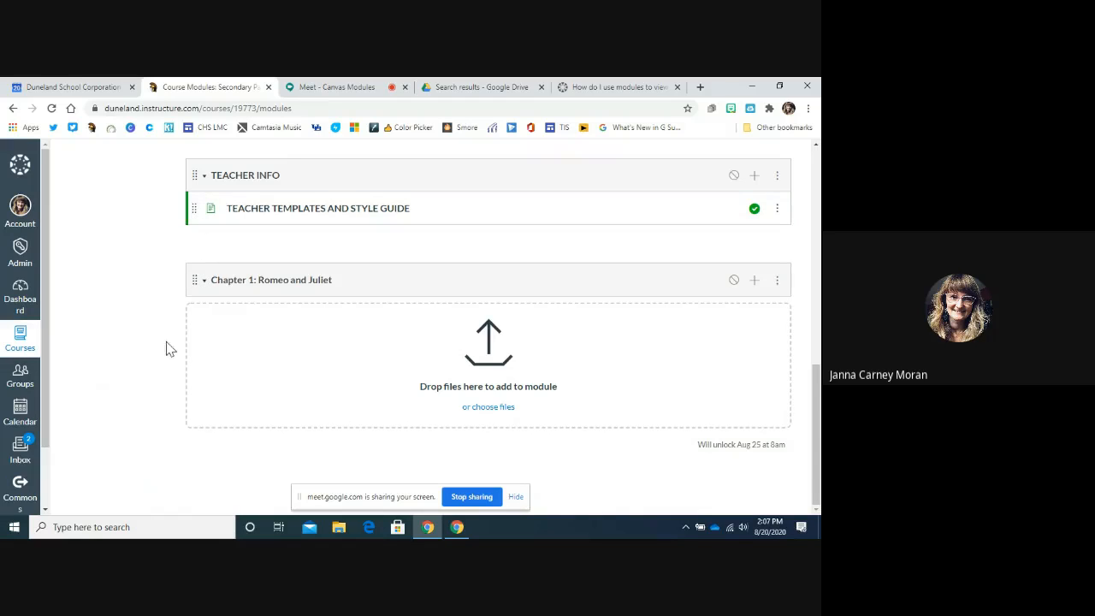
{"action": "left_click", "coordinate": [778, 285]}
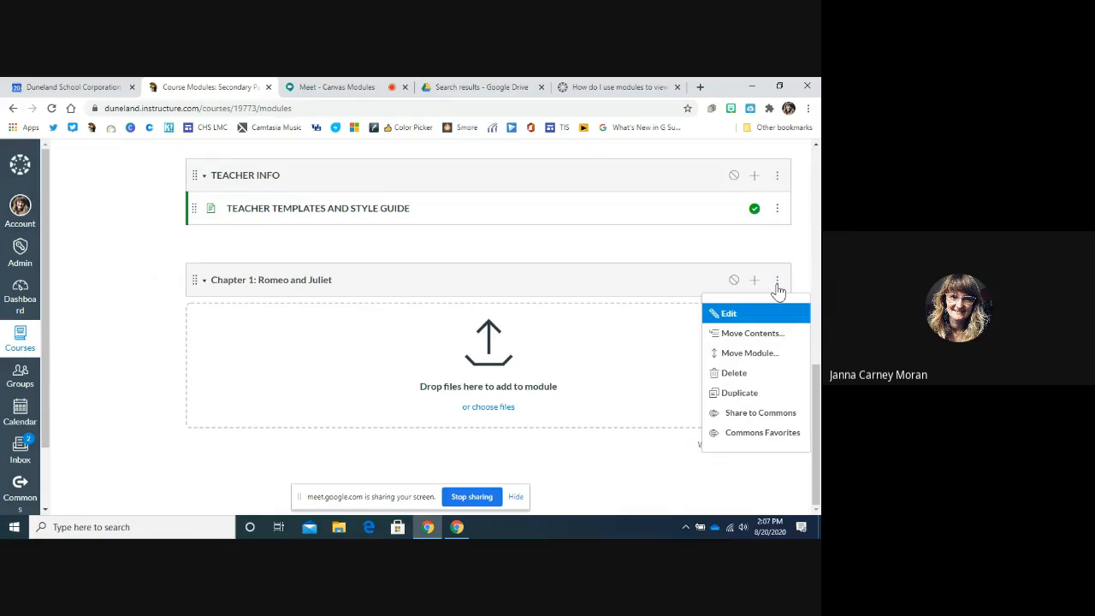
{"action": "left_click", "coordinate": [764, 359]}
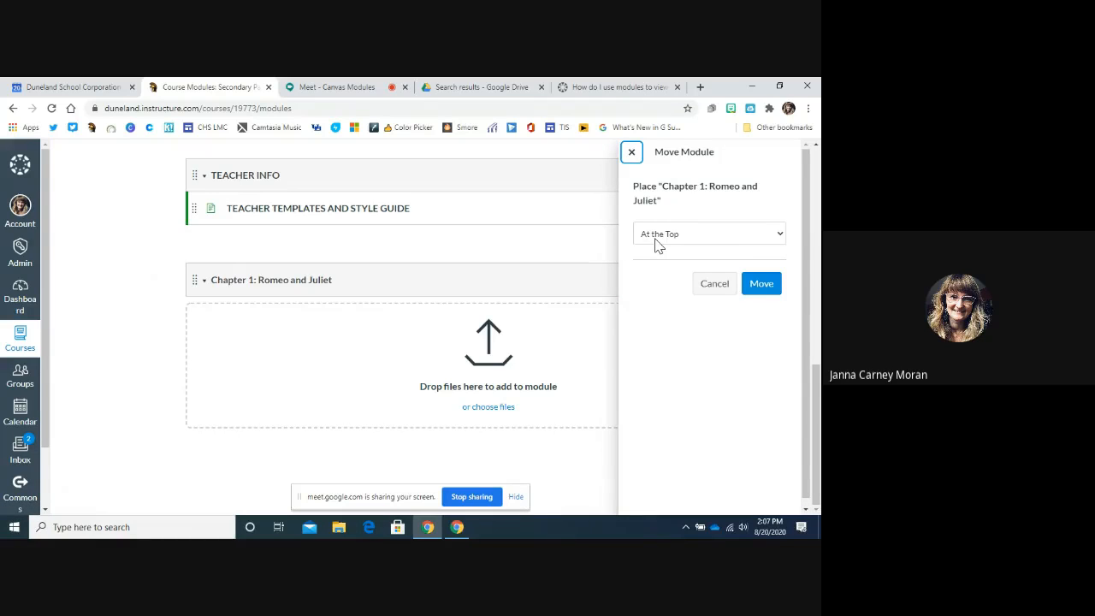
{"action": "left_click", "coordinate": [749, 239]}
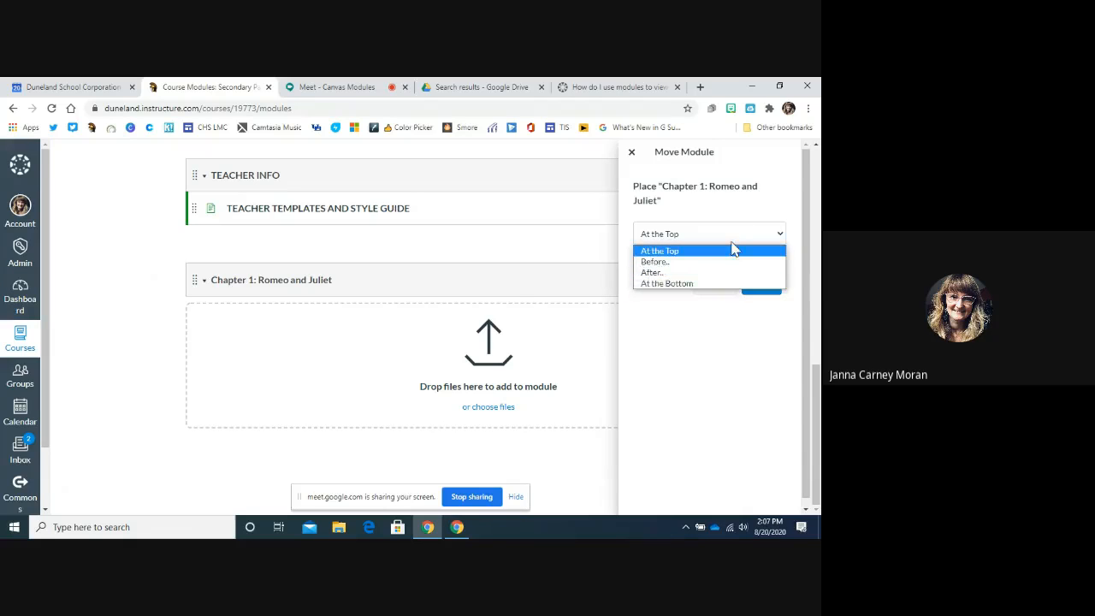
{"action": "left_click", "coordinate": [733, 249]}
{"action": "left_click", "coordinate": [761, 290]}
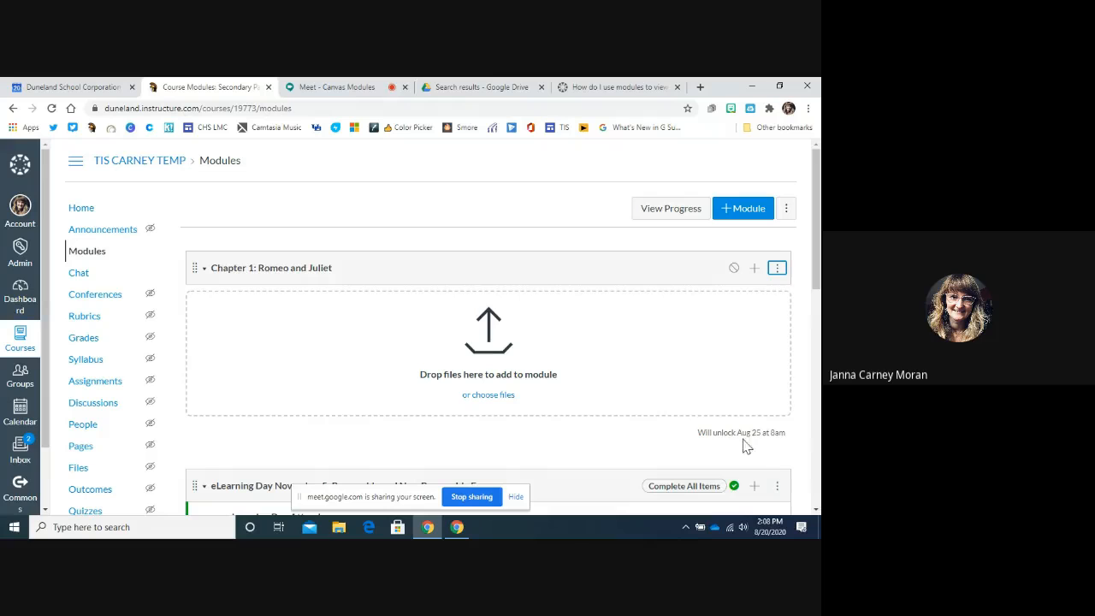
Step: Publish the "Chapter 1: Romeo and Juliet" module and re-lock the modules for the changed requirements
{"action": "left_click", "coordinate": [733, 267]}
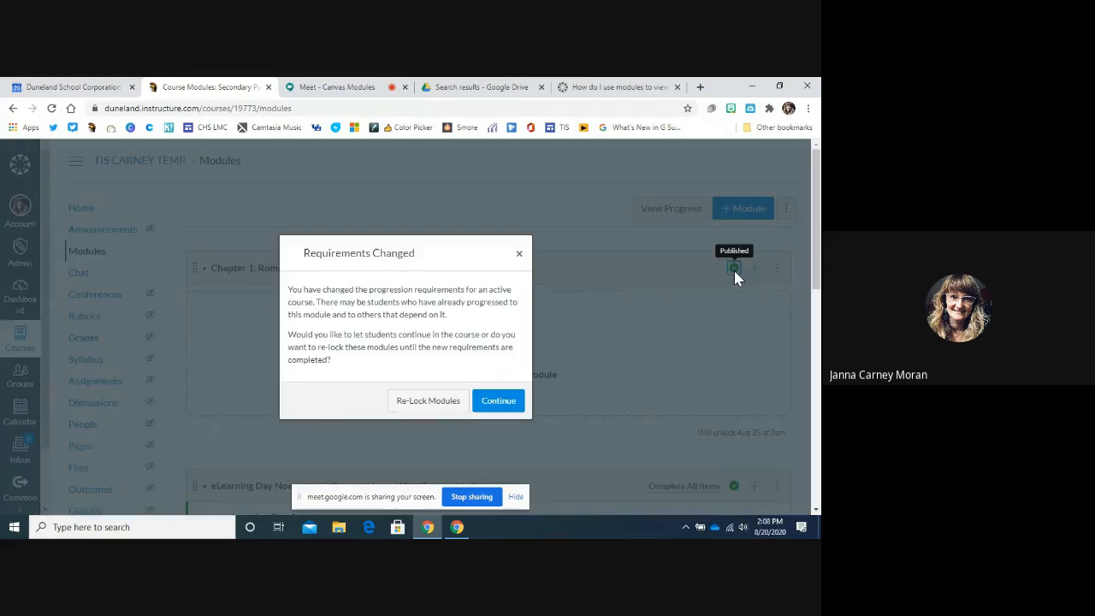
{"action": "left_click", "coordinate": [438, 404]}
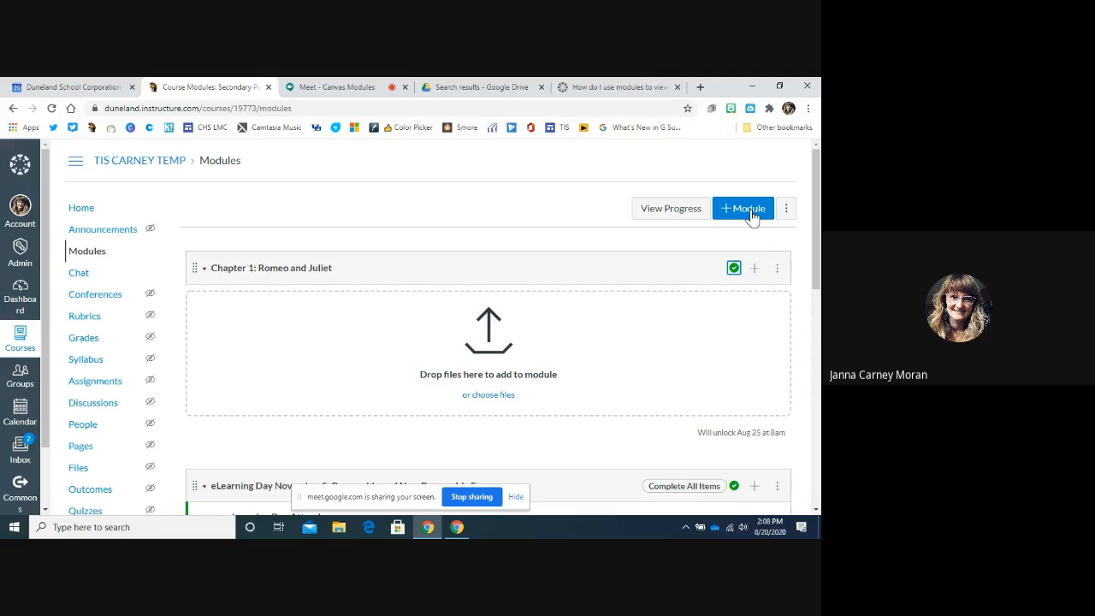
Step: Examine the quiz, assignment and page options for adding items to "Chapter 1: Romeo and Juliet", without adding any item
{"action": "left_click", "coordinate": [754, 270]}
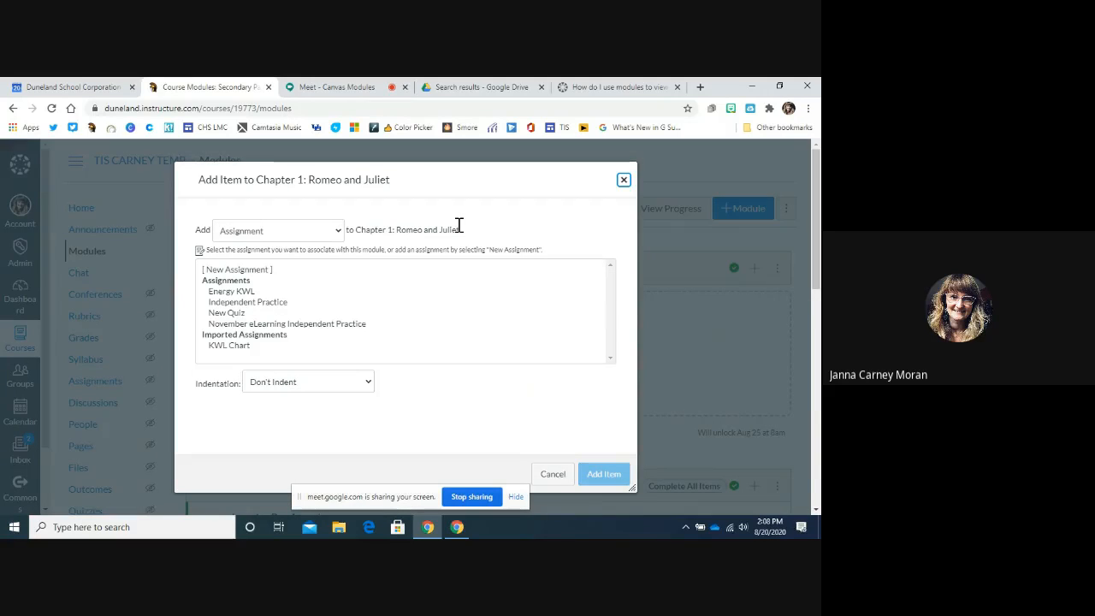
{"action": "left_click", "coordinate": [340, 232]}
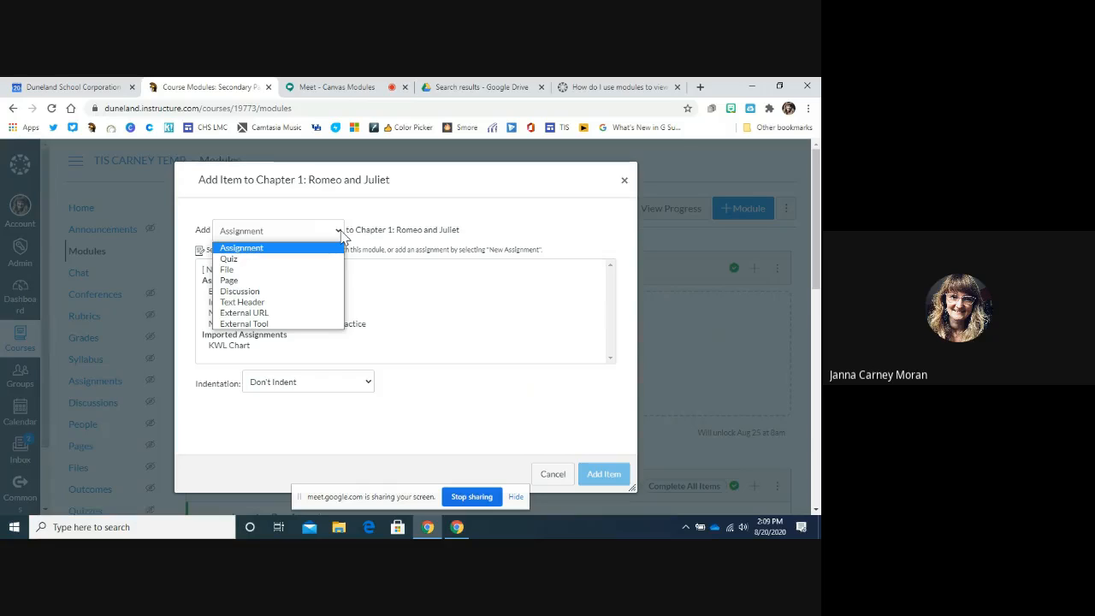
{"action": "left_click", "coordinate": [304, 260]}
{"action": "left_click", "coordinate": [224, 270]}
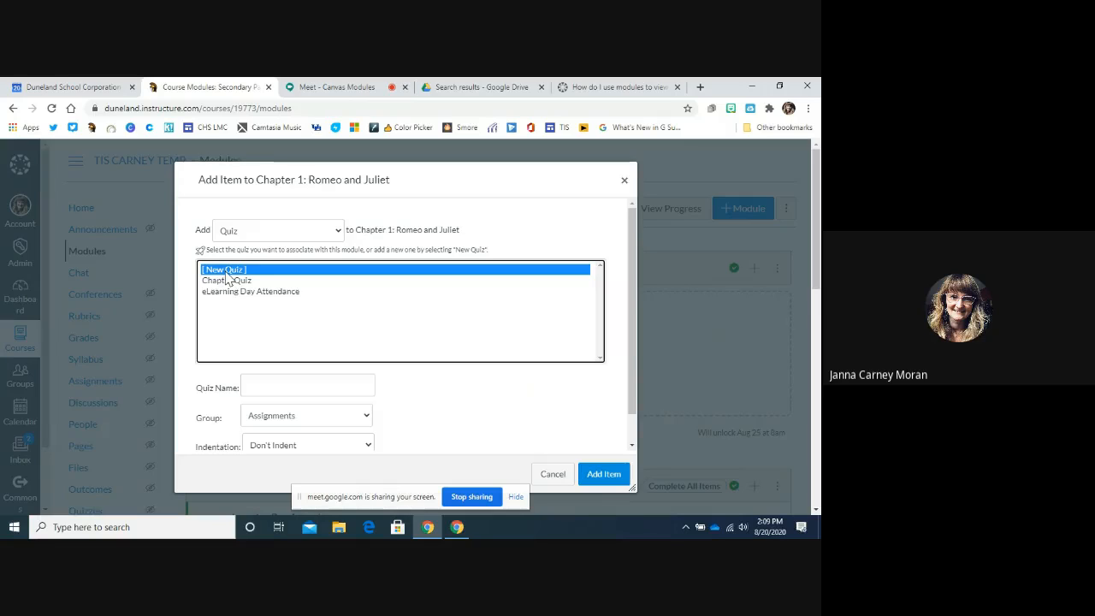
{"action": "left_click", "coordinate": [335, 232]}
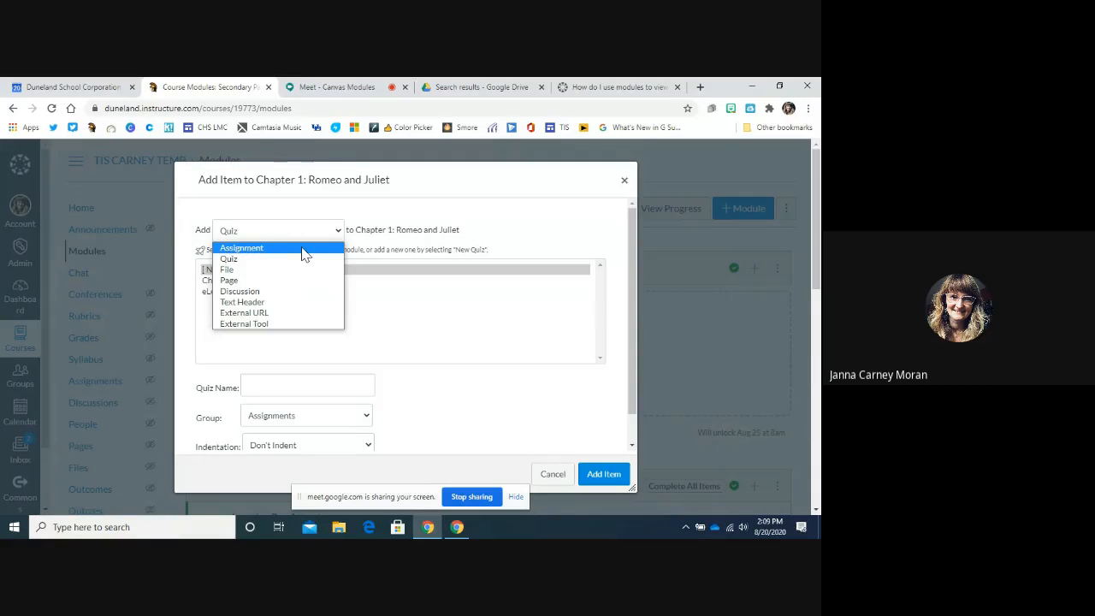
{"action": "left_click", "coordinate": [314, 248]}
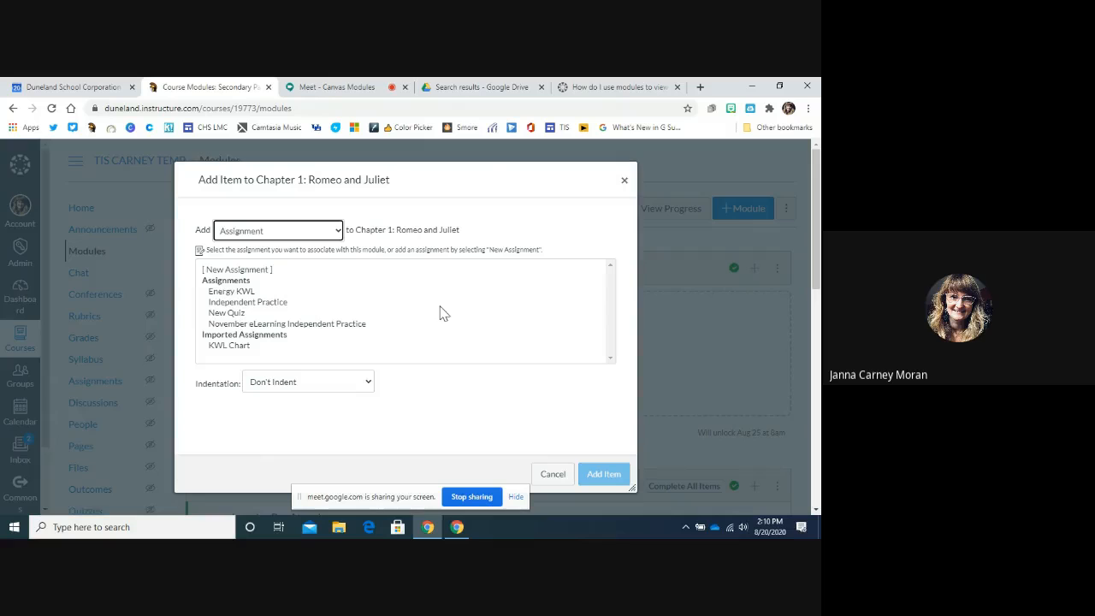
{"action": "left_click", "coordinate": [250, 315]}
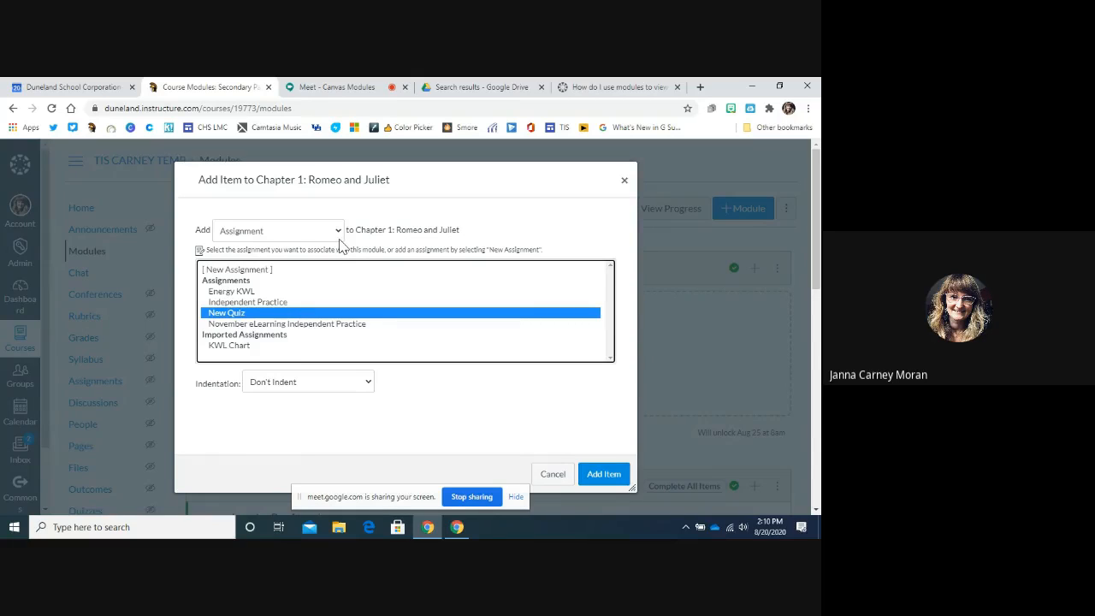
{"action": "left_click", "coordinate": [355, 270]}
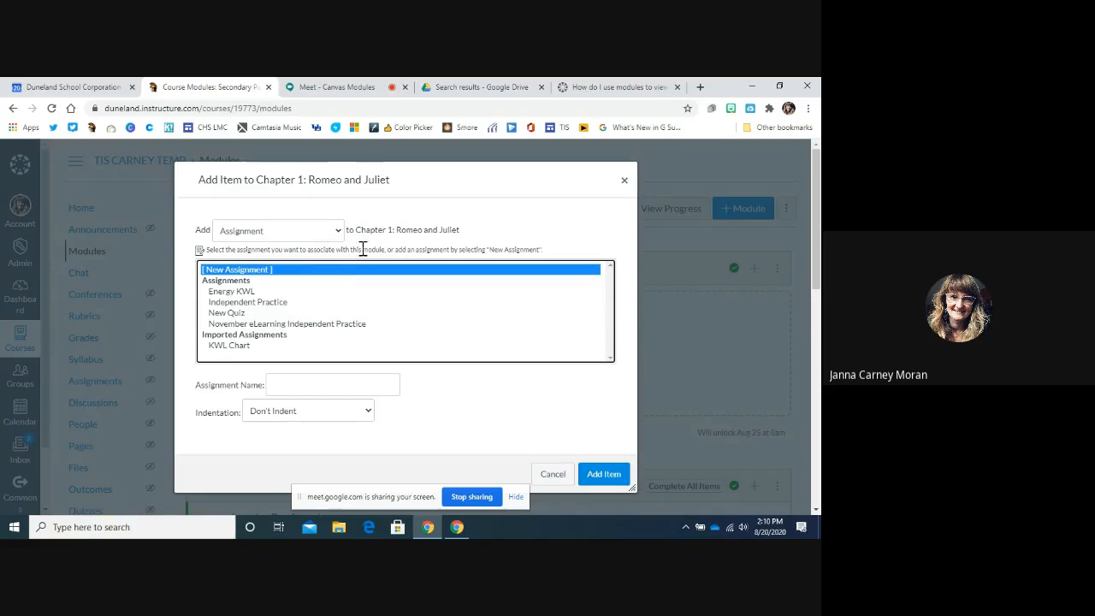
{"action": "left_click", "coordinate": [341, 233]}
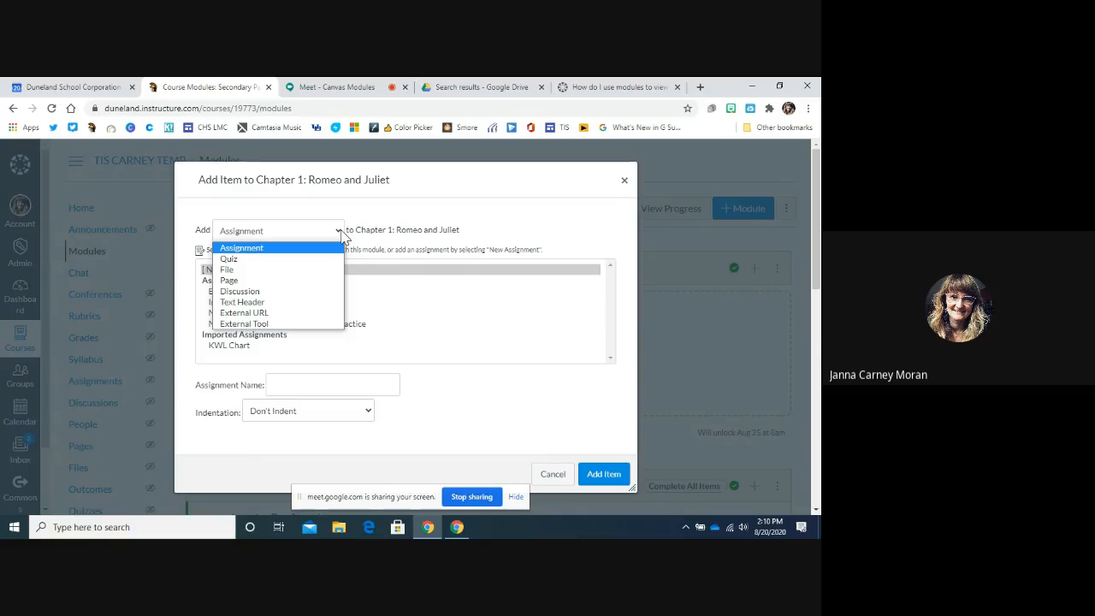
{"action": "left_click", "coordinate": [313, 280]}
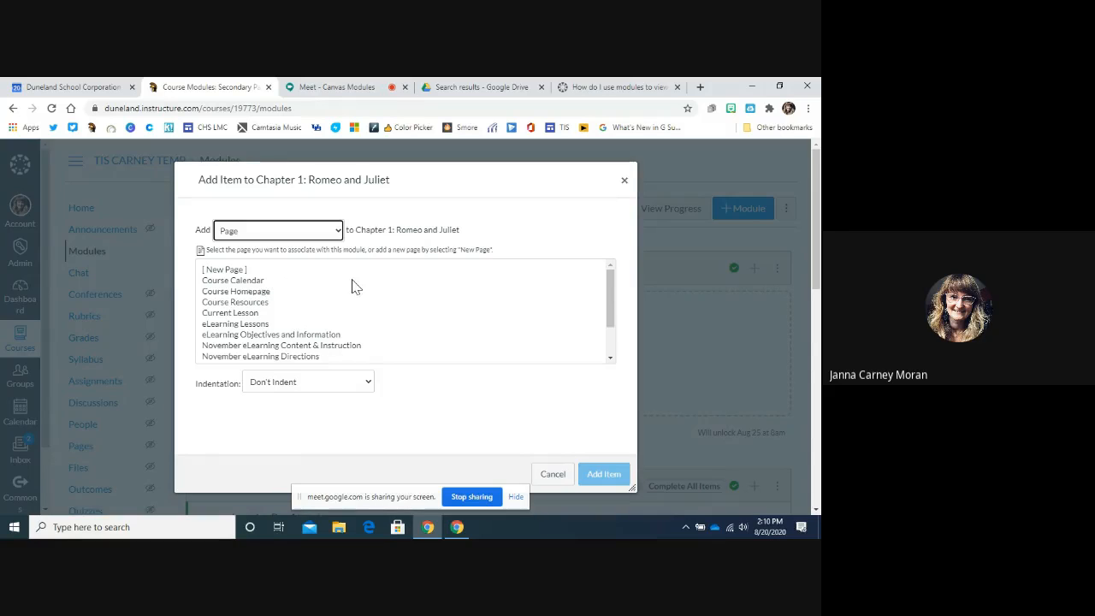
{"action": "left_click", "coordinate": [206, 270]}
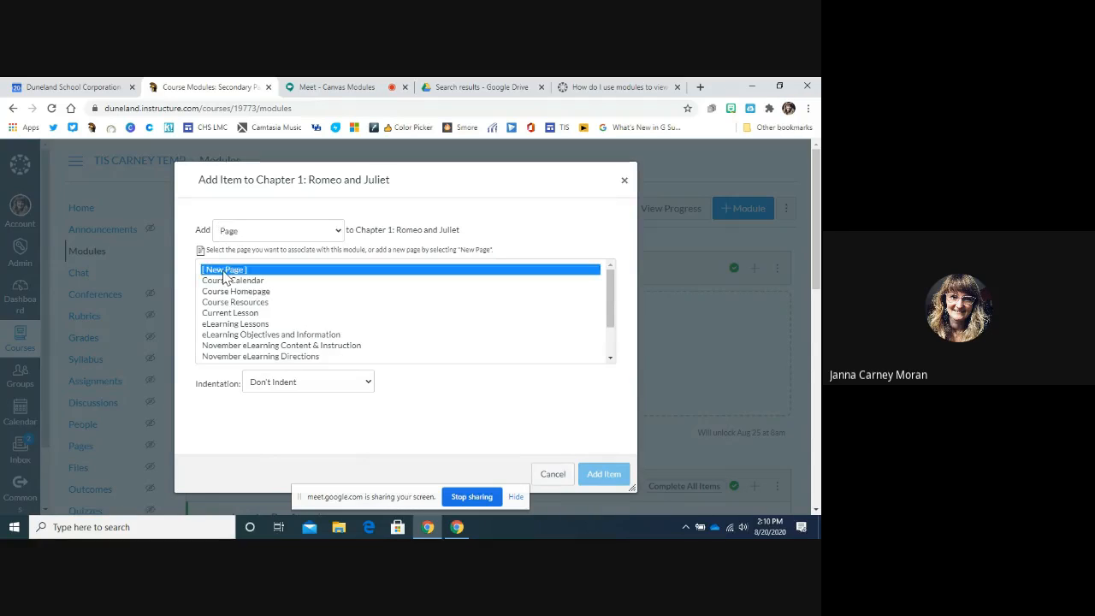
{"action": "left_click", "coordinate": [259, 386]}
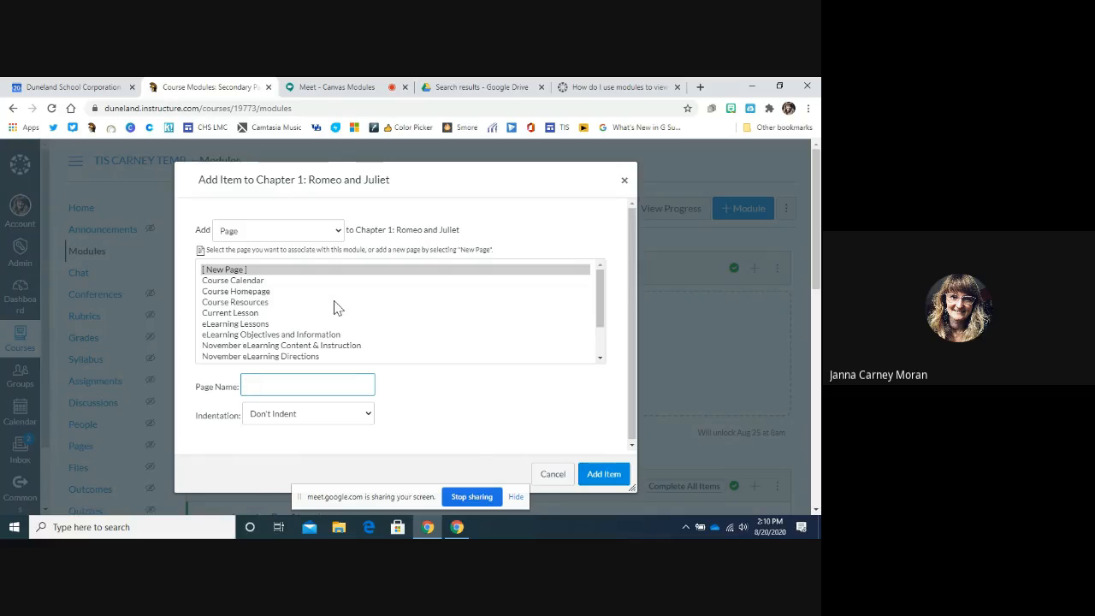
{"action": "left_click", "coordinate": [553, 475]}
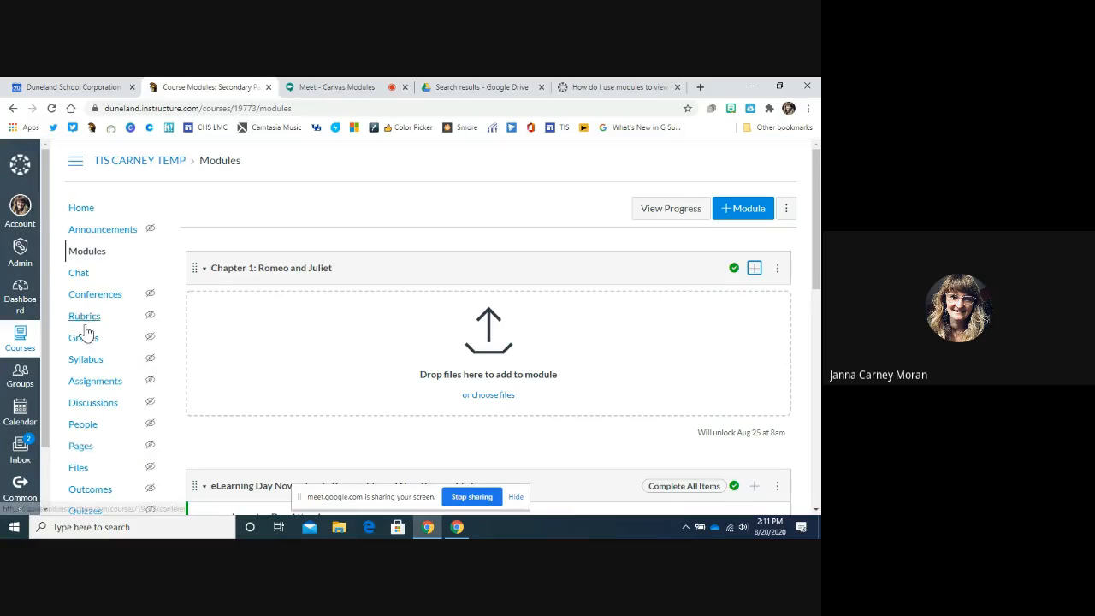
{"action": "left_click", "coordinate": [754, 270]}
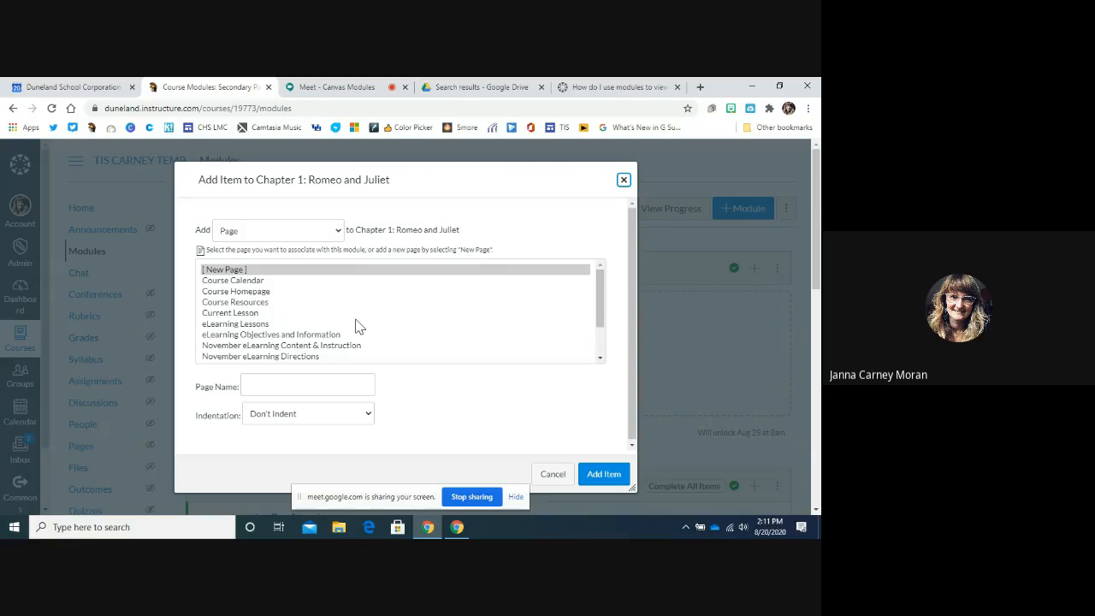
{"action": "left_click", "coordinate": [560, 479]}
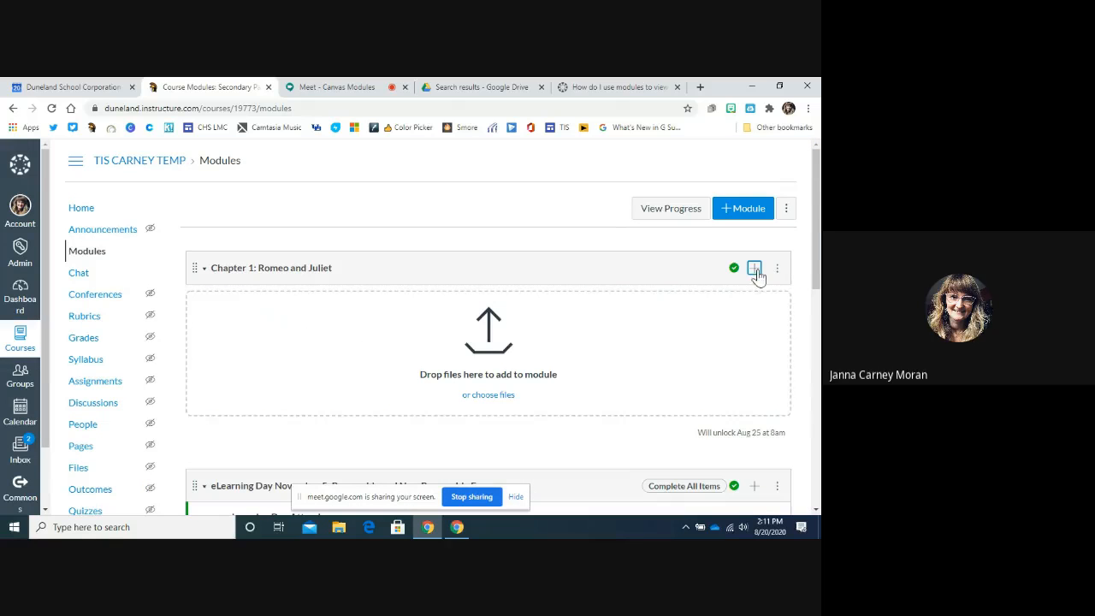
Step: Remove the "eLearning Day Attendance" item from the "eLearning Day November 5: Renewable and Non-Renewable Energy" module
{"action": "scroll", "coordinate": [713, 331], "scroll_direction": "down", "scroll_amount": 4}
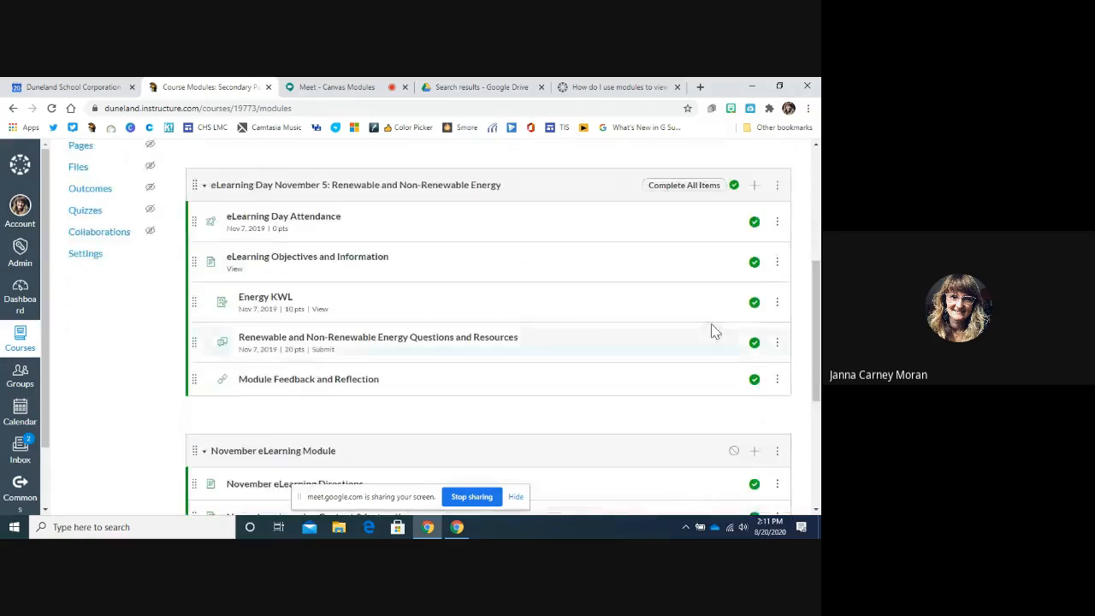
{"action": "scroll", "coordinate": [714, 325], "scroll_direction": "up", "scroll_amount": 1}
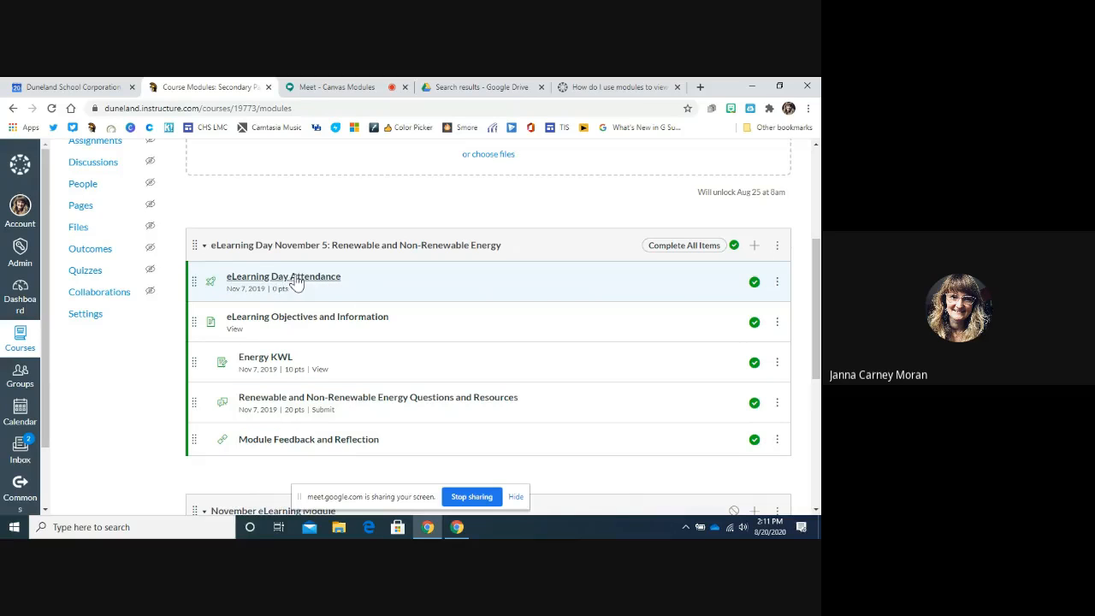
{"action": "left_click", "coordinate": [777, 282]}
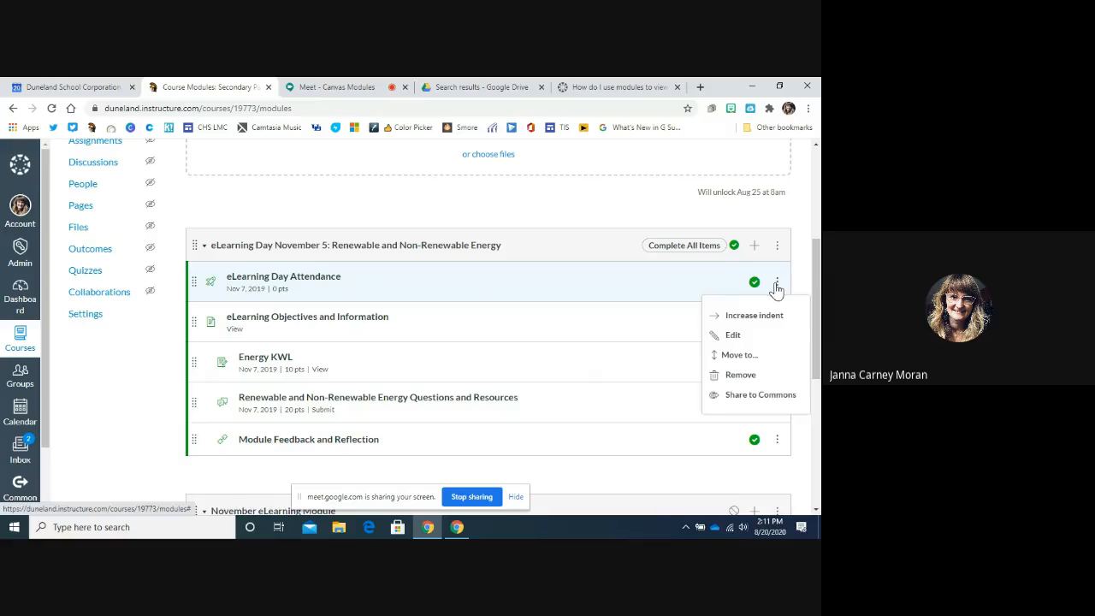
{"action": "left_click", "coordinate": [778, 376]}
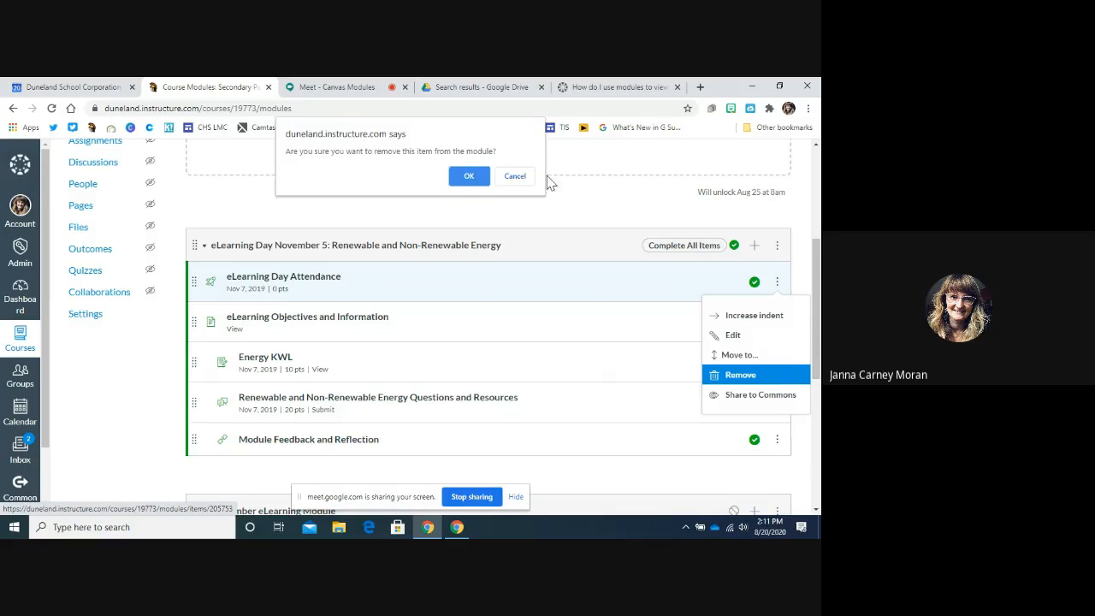
{"action": "left_click", "coordinate": [467, 177]}
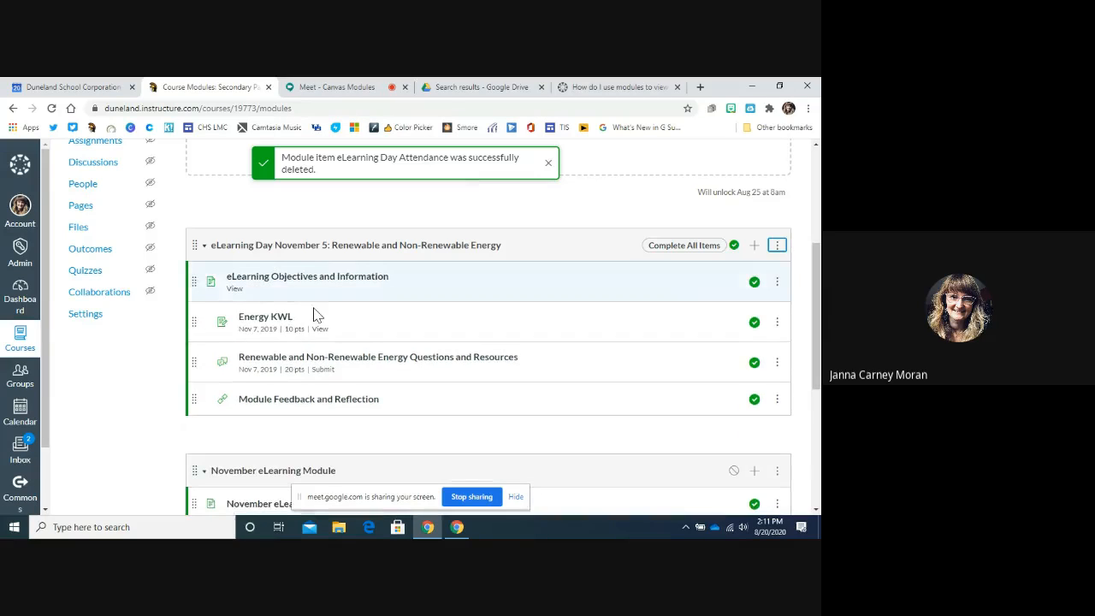
Step: Check the course's quiz list for the "eLearning Day Attendance" survey and return to the module list
{"action": "scroll", "coordinate": [308, 327], "scroll_direction": "up", "scroll_amount": 2}
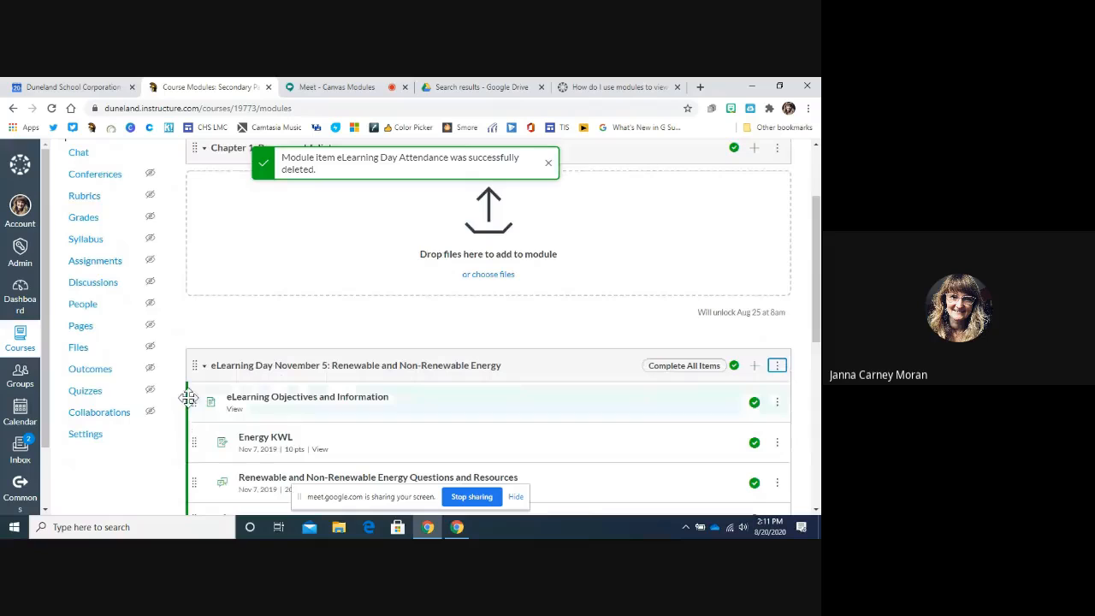
{"action": "left_click", "coordinate": [84, 392]}
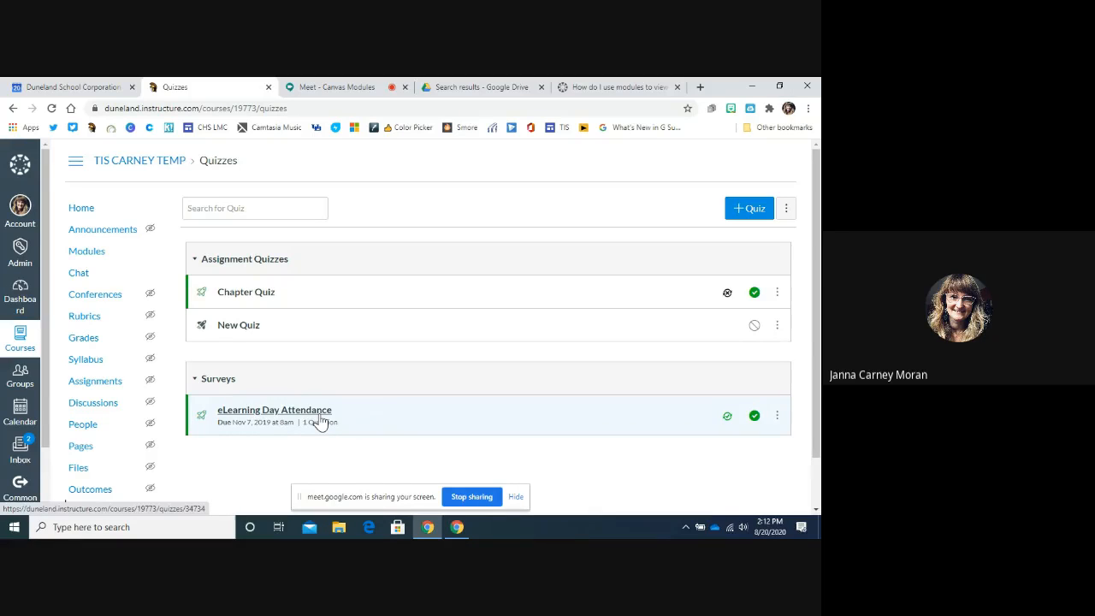
{"action": "left_click", "coordinate": [96, 253]}
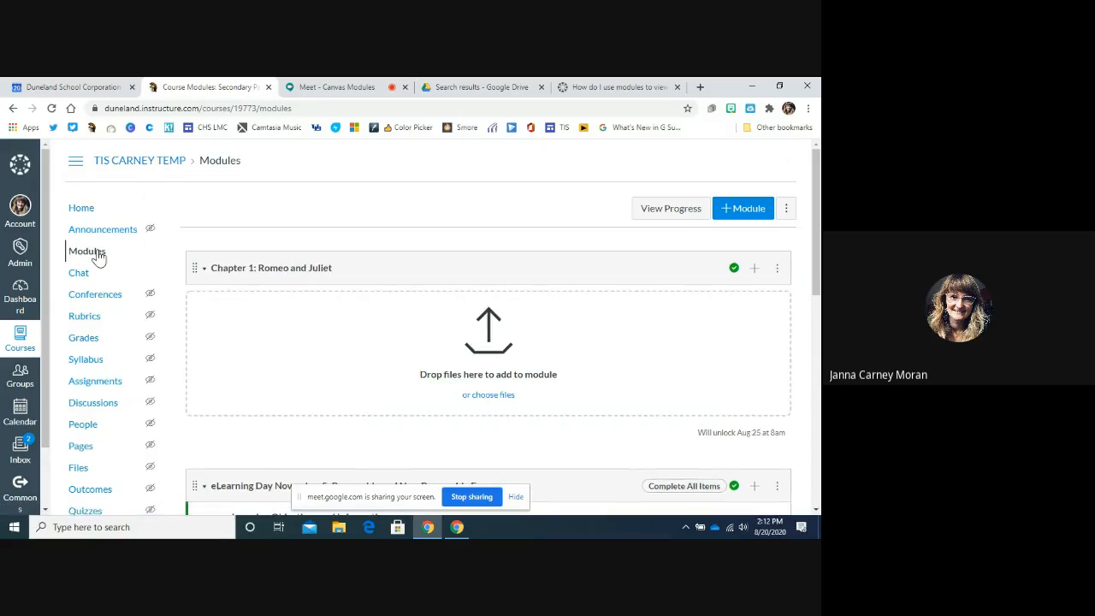
Step: Examine the available options for the "eLearning Objectives and Information" item in the "eLearning Day November 5" module
{"action": "scroll", "coordinate": [586, 393], "scroll_direction": "down", "scroll_amount": 2}
{"action": "scroll", "coordinate": [587, 394], "scroll_direction": "down", "scroll_amount": 2}
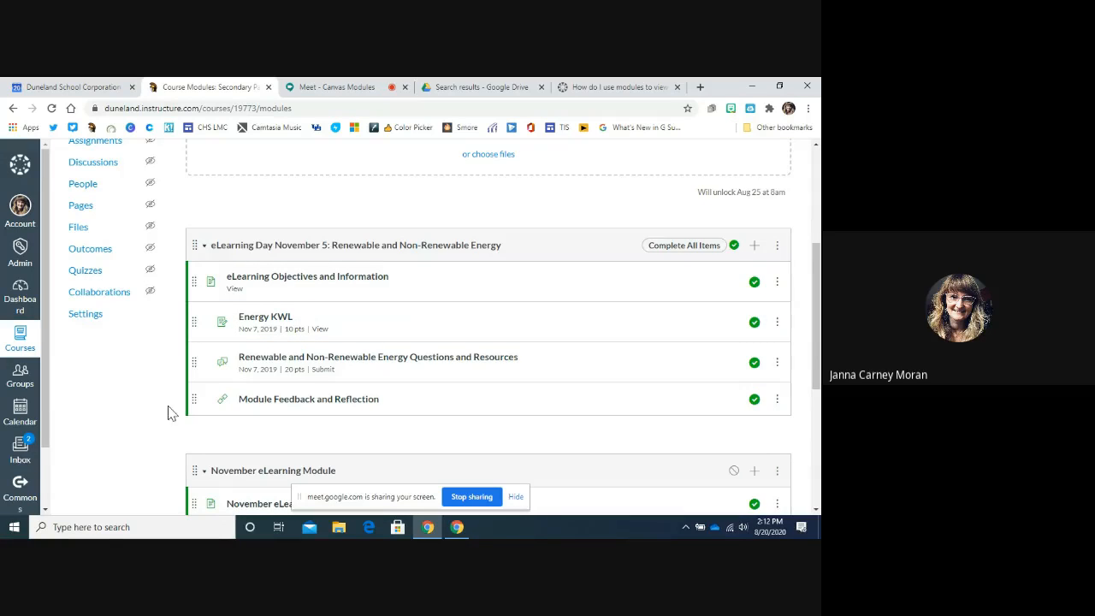
{"action": "scroll", "coordinate": [169, 409], "scroll_direction": "up", "scroll_amount": 1}
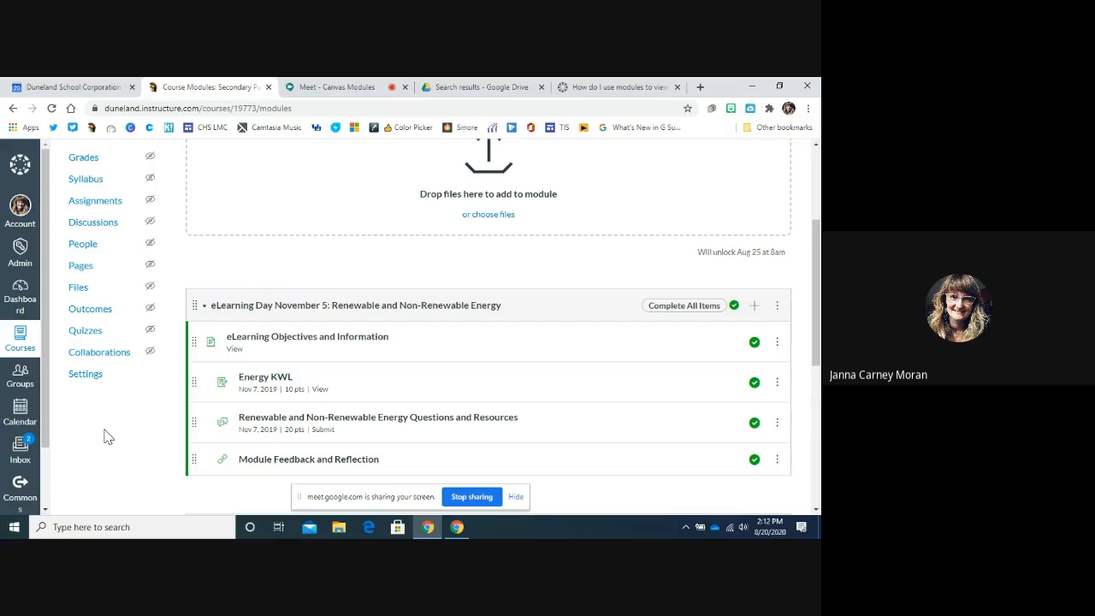
{"action": "scroll", "coordinate": [91, 440], "scroll_direction": "down", "scroll_amount": 1}
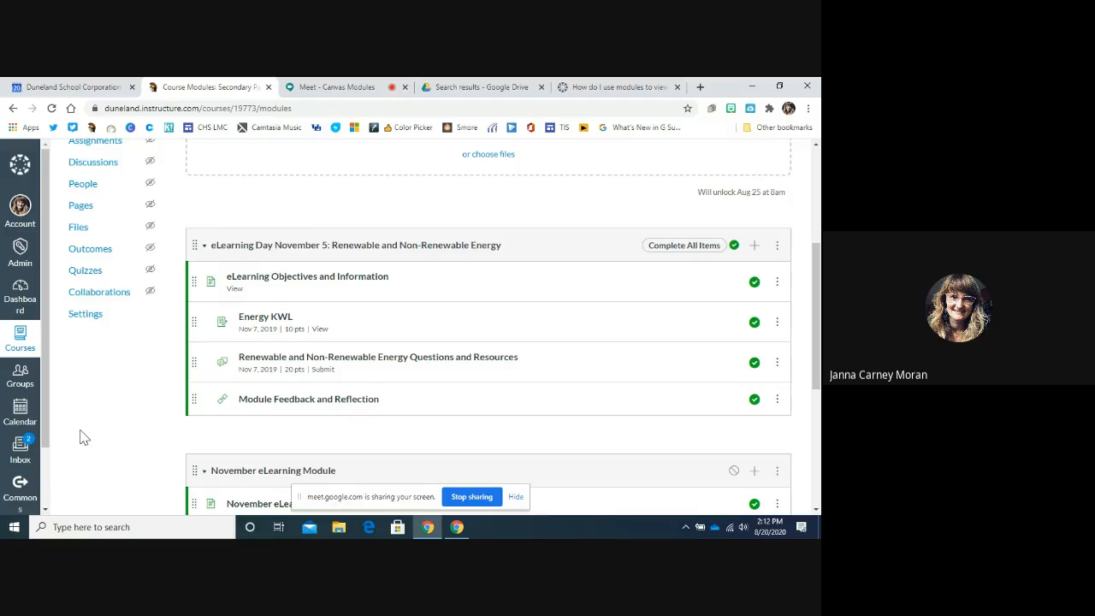
{"action": "scroll", "coordinate": [770, 227], "scroll_direction": "down", "scroll_amount": 1}
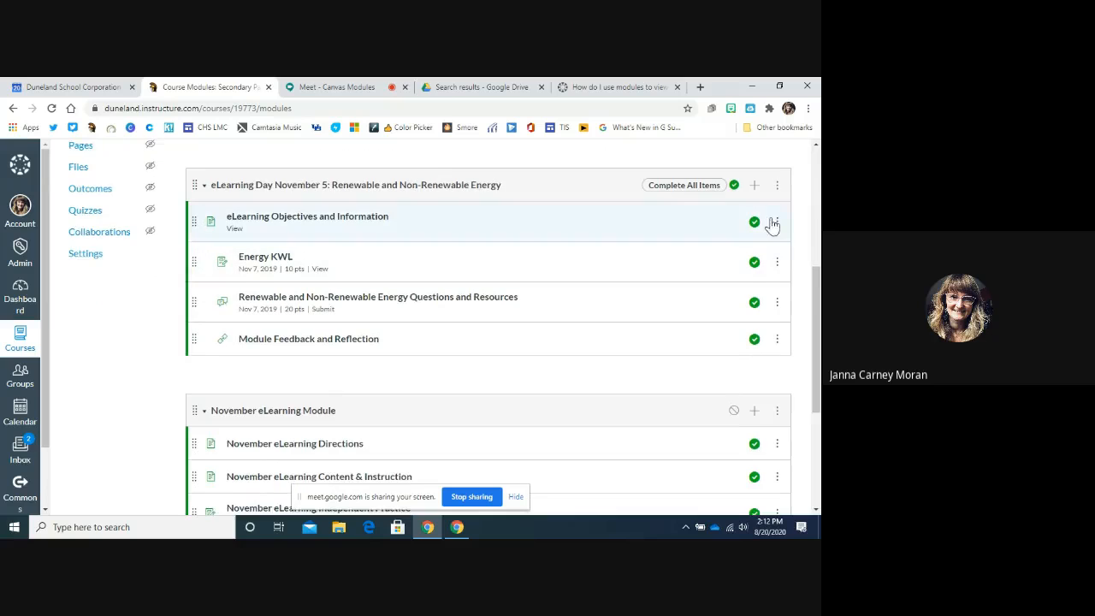
{"action": "left_click", "coordinate": [776, 224]}
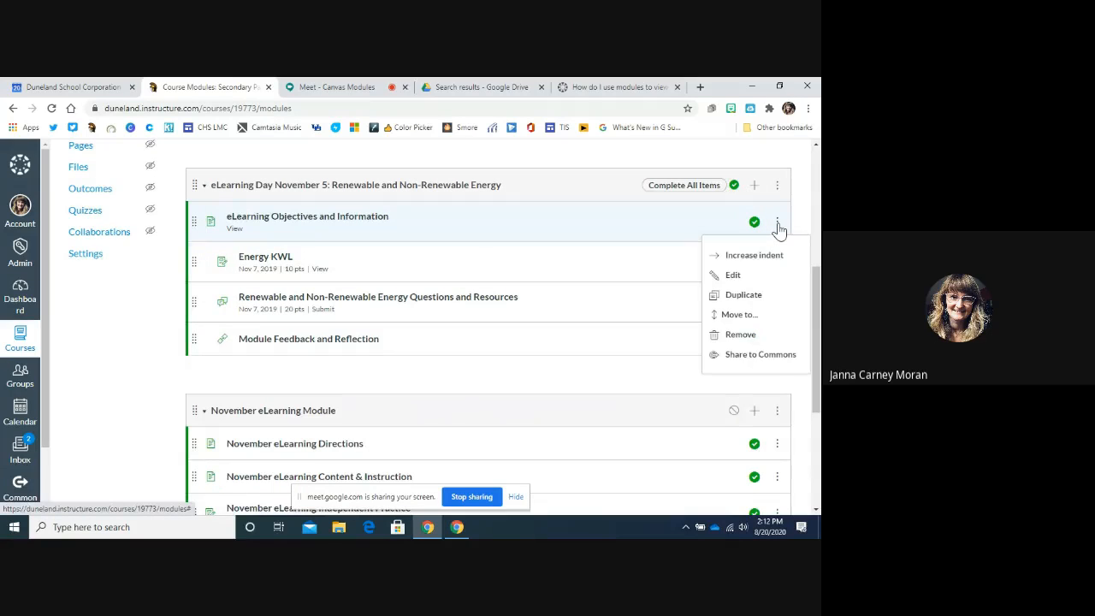
{"action": "left_click", "coordinate": [799, 215]}
{"action": "scroll", "coordinate": [648, 237], "scroll_direction": "up", "scroll_amount": 3}
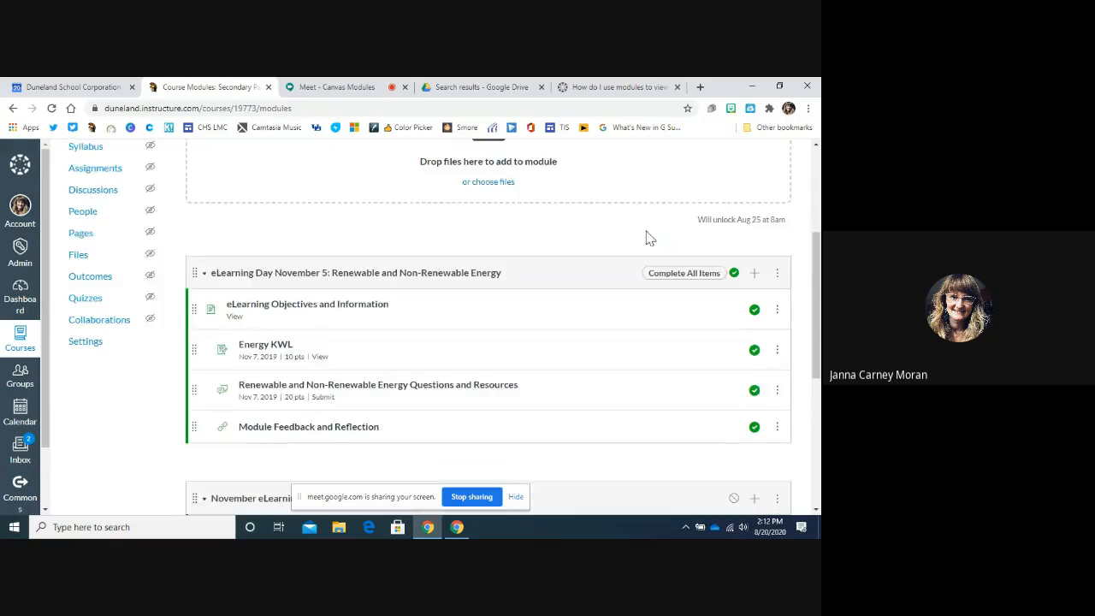
Step: Open the full list of the course's pages and look through it
{"action": "scroll", "coordinate": [150, 312], "scroll_direction": "up", "scroll_amount": 1}
{"action": "scroll", "coordinate": [293, 338], "scroll_direction": "down", "scroll_amount": 2}
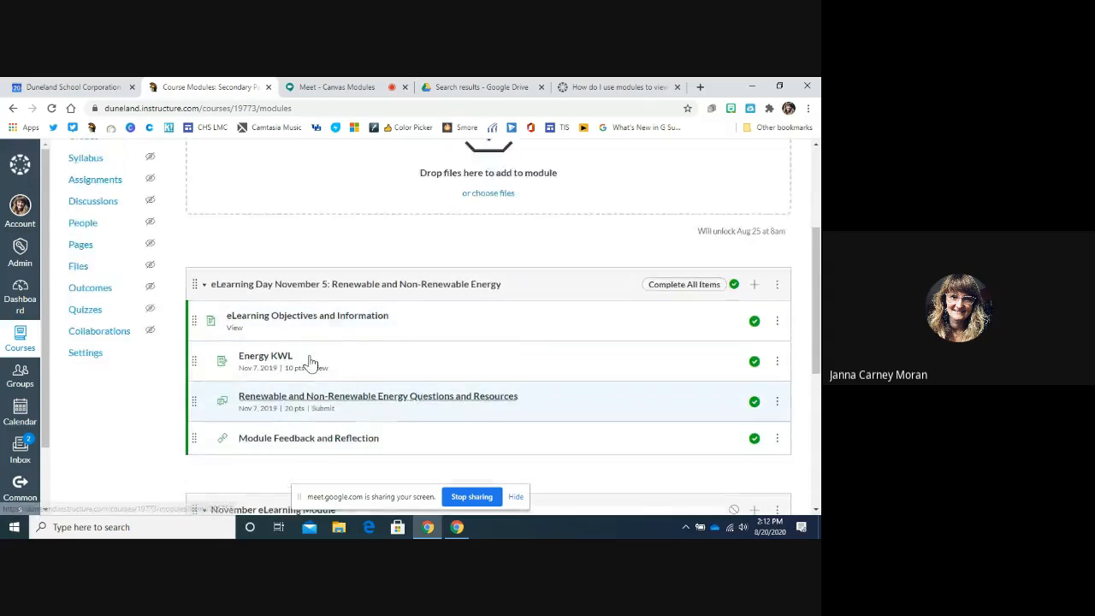
{"action": "scroll", "coordinate": [334, 334], "scroll_direction": "up", "scroll_amount": 1}
{"action": "left_click", "coordinate": [78, 327]}
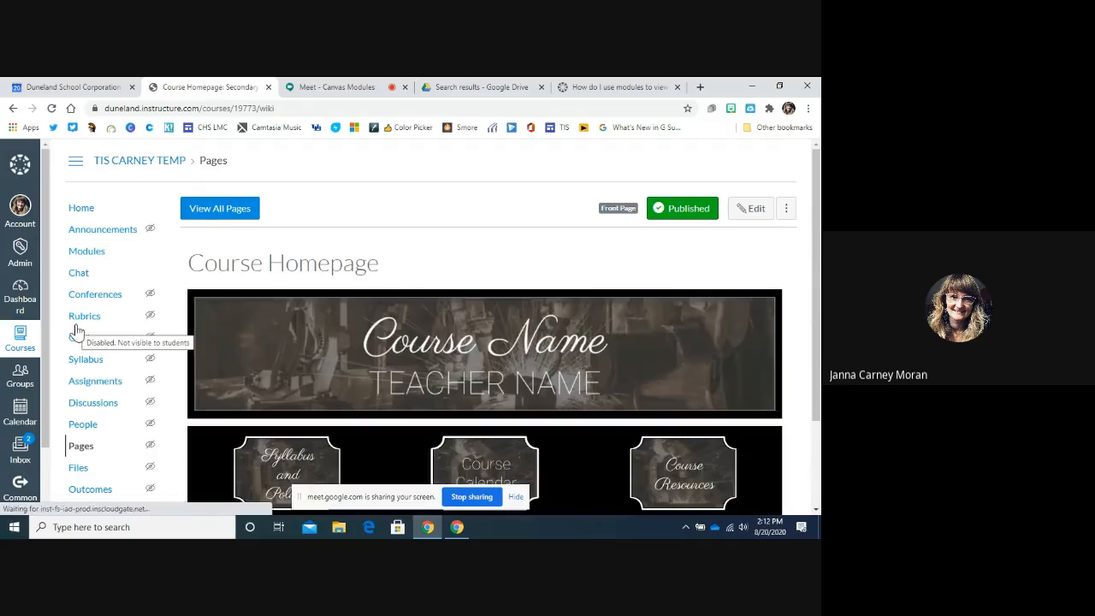
{"action": "left_click", "coordinate": [214, 210]}
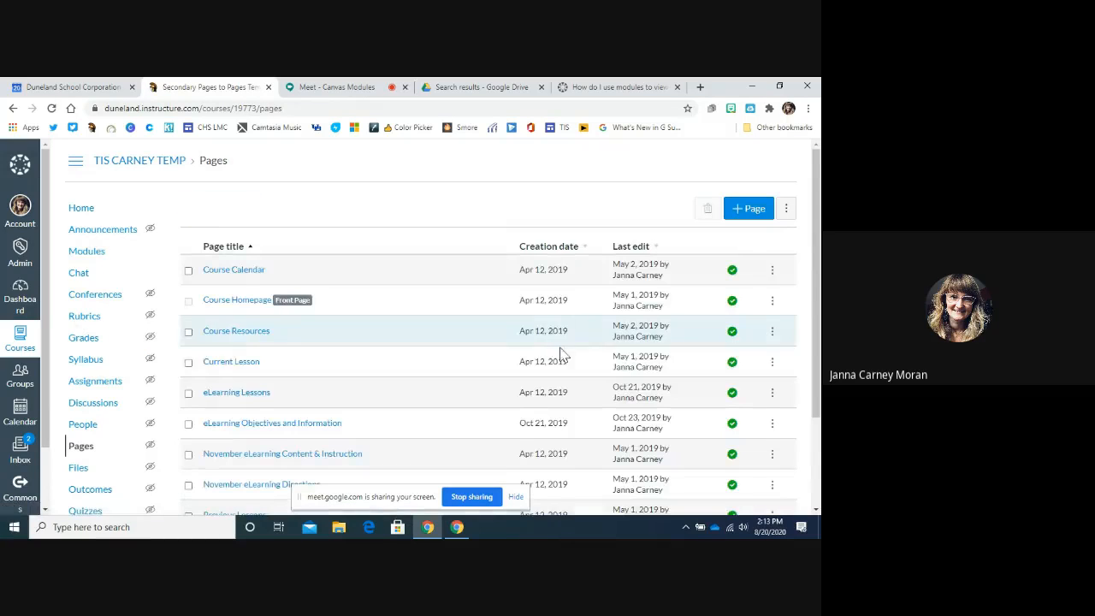
{"action": "scroll", "coordinate": [488, 362], "scroll_direction": "down", "scroll_amount": 1}
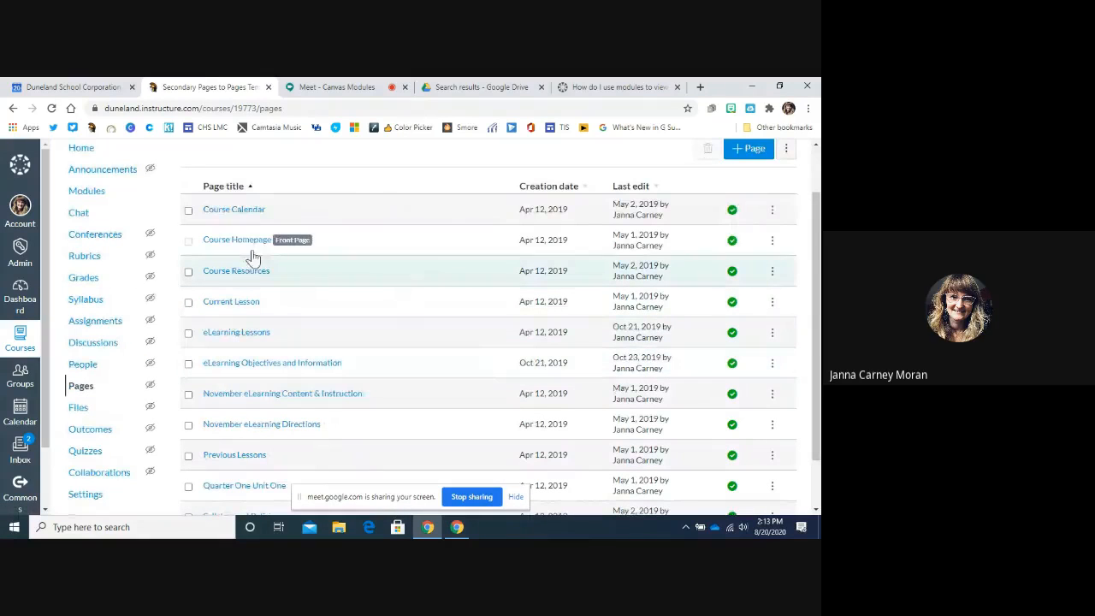
Step: Try out sending the "Course Homepage" page to a colleague by selecting a recipient, and close the dialog without sending
{"action": "left_click", "coordinate": [772, 242]}
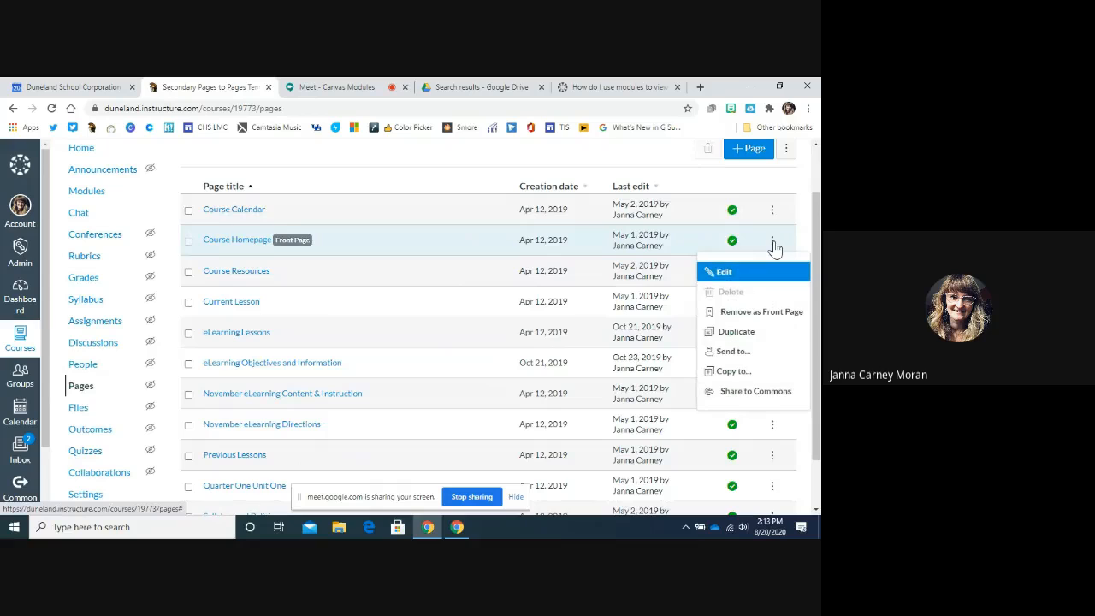
{"action": "left_click", "coordinate": [767, 358]}
{"action": "left_click", "coordinate": [533, 345]}
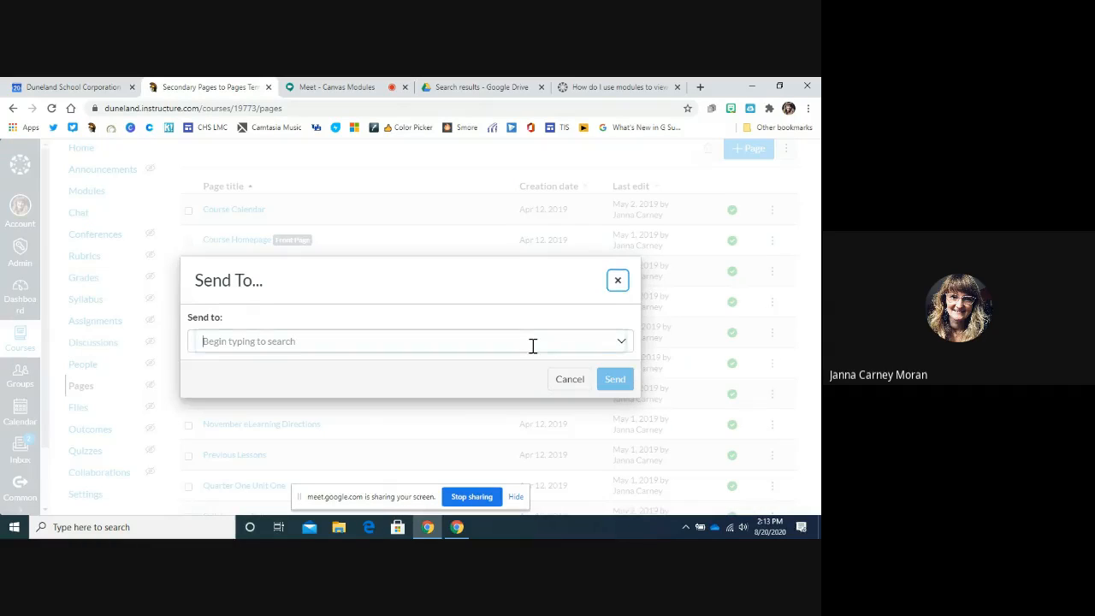
{"action": "type", "text": "nb"}
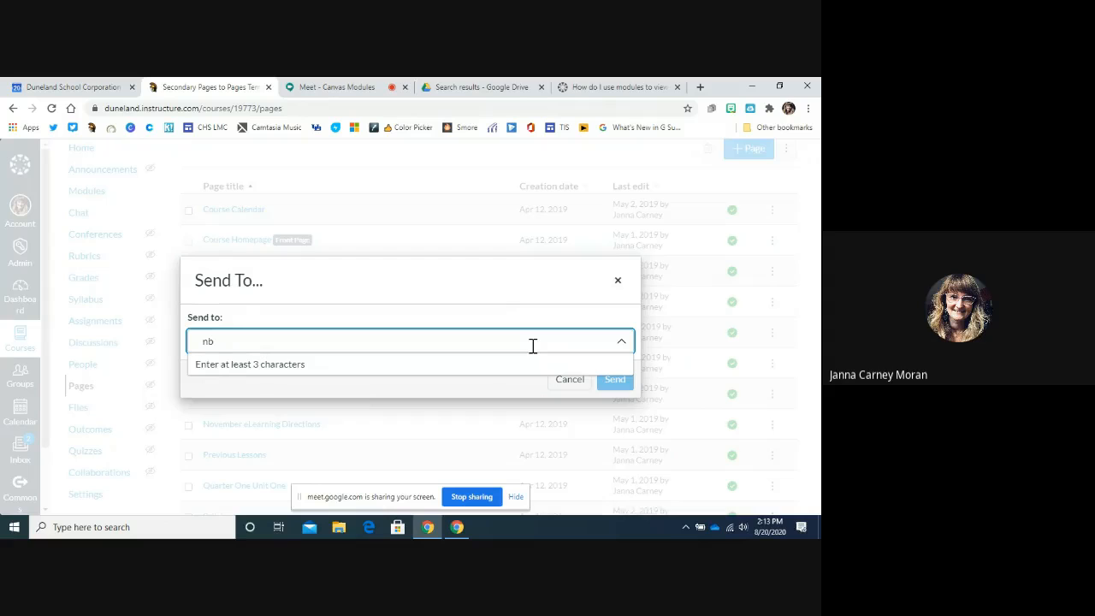
{"action": "type", "text": "e"}
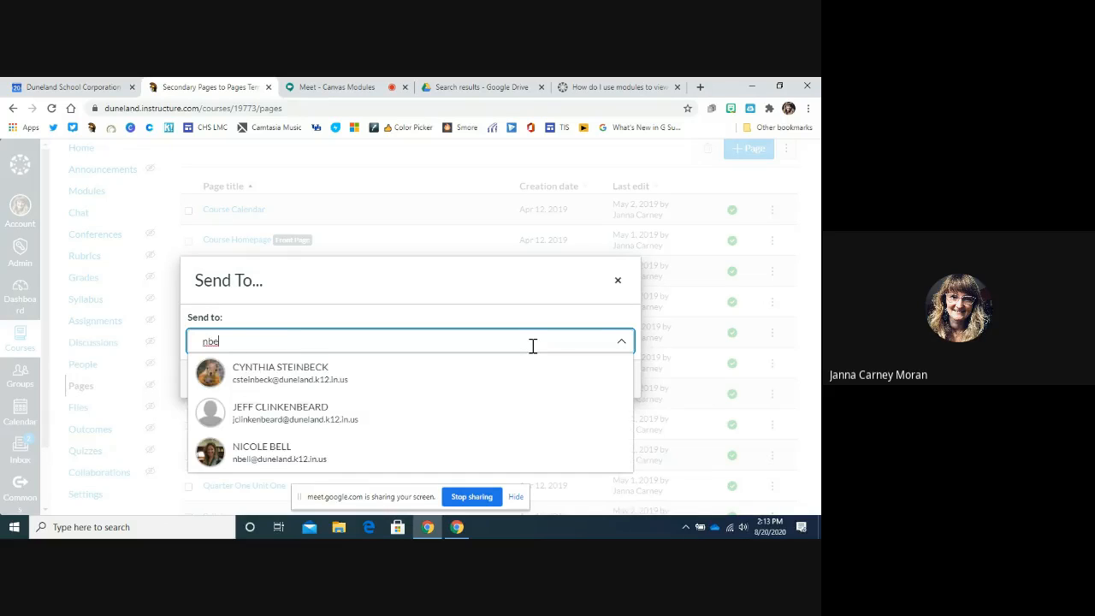
{"action": "left_click", "coordinate": [335, 458]}
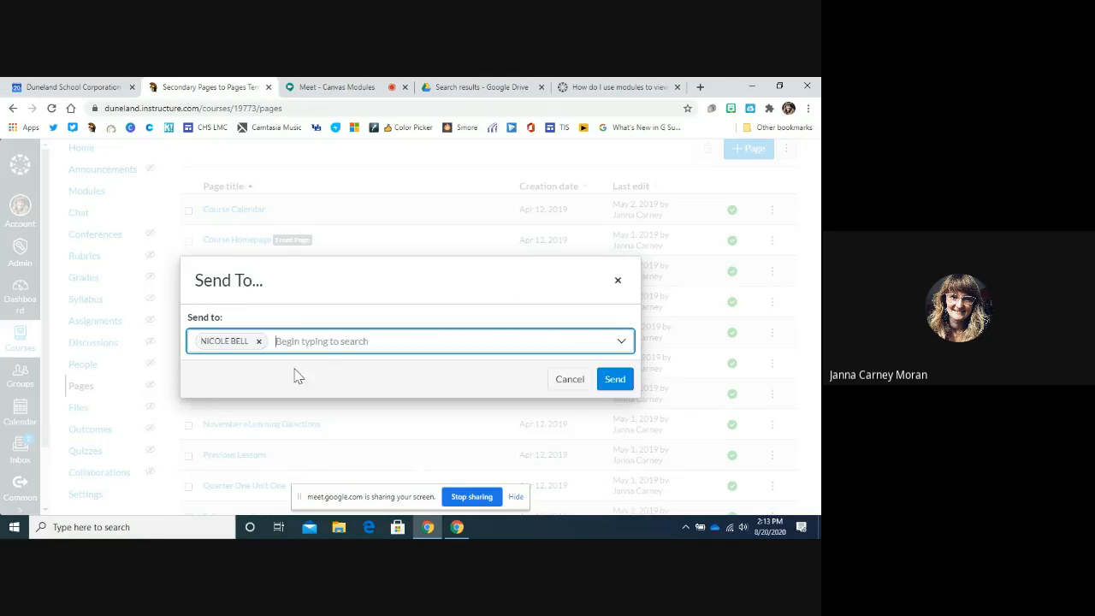
{"action": "left_click", "coordinate": [321, 341]}
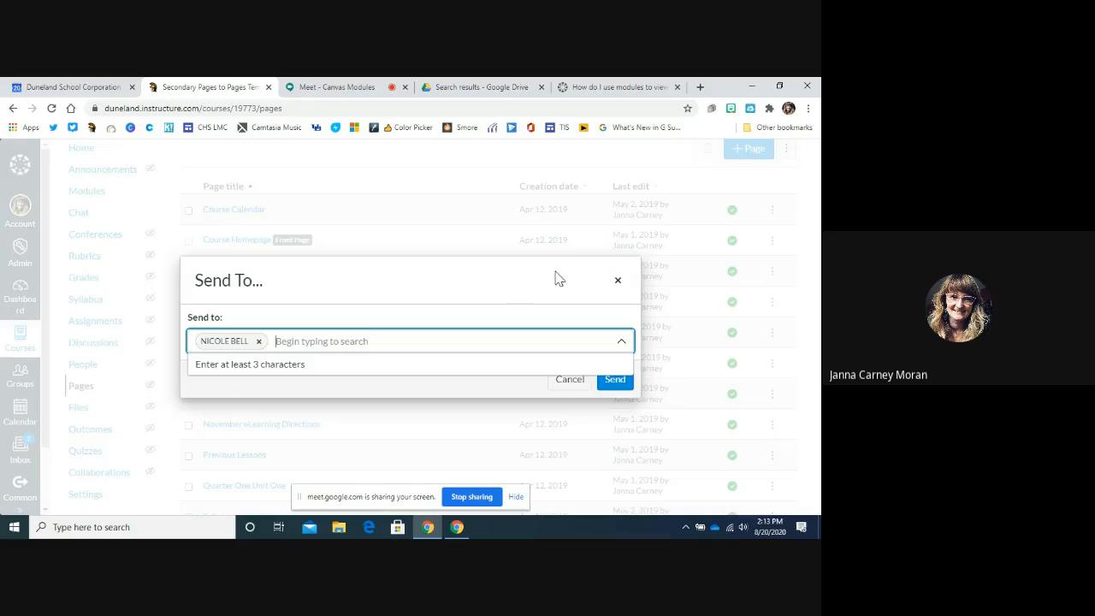
{"action": "left_click", "coordinate": [617, 280]}
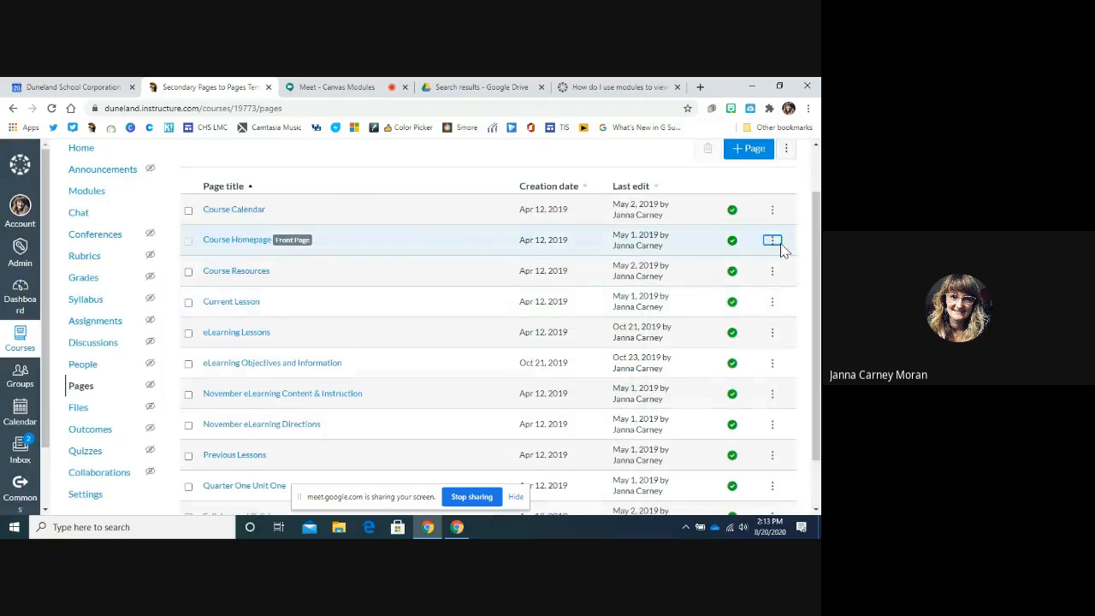
Step: Examine the courses offered as copy destinations for the "Course Homepage" page, without copying it
{"action": "left_click", "coordinate": [772, 241]}
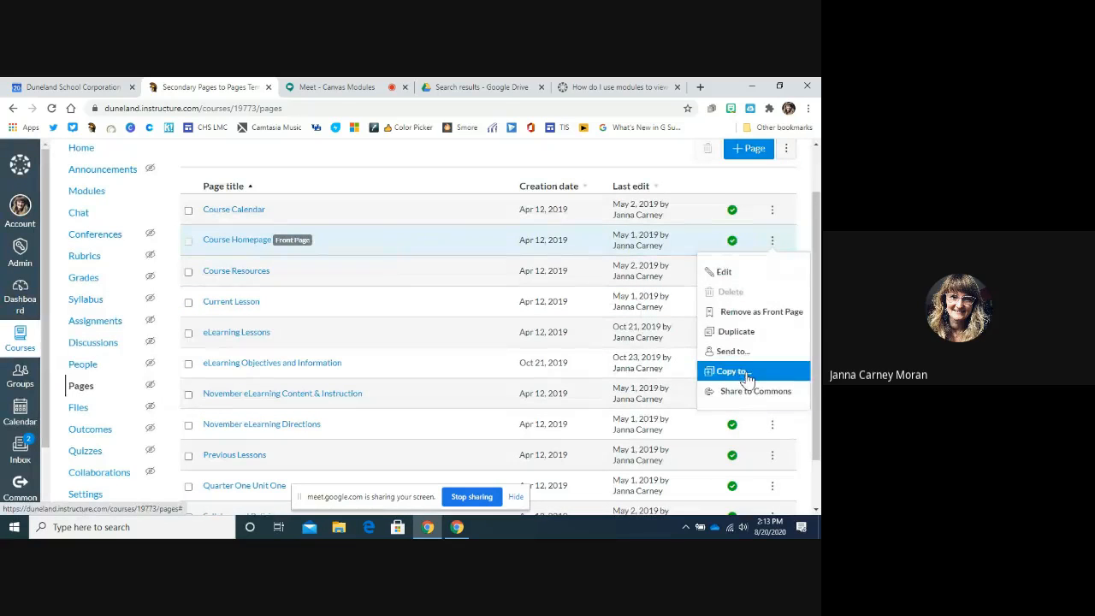
{"action": "left_click", "coordinate": [734, 371]}
{"action": "left_click", "coordinate": [784, 217]}
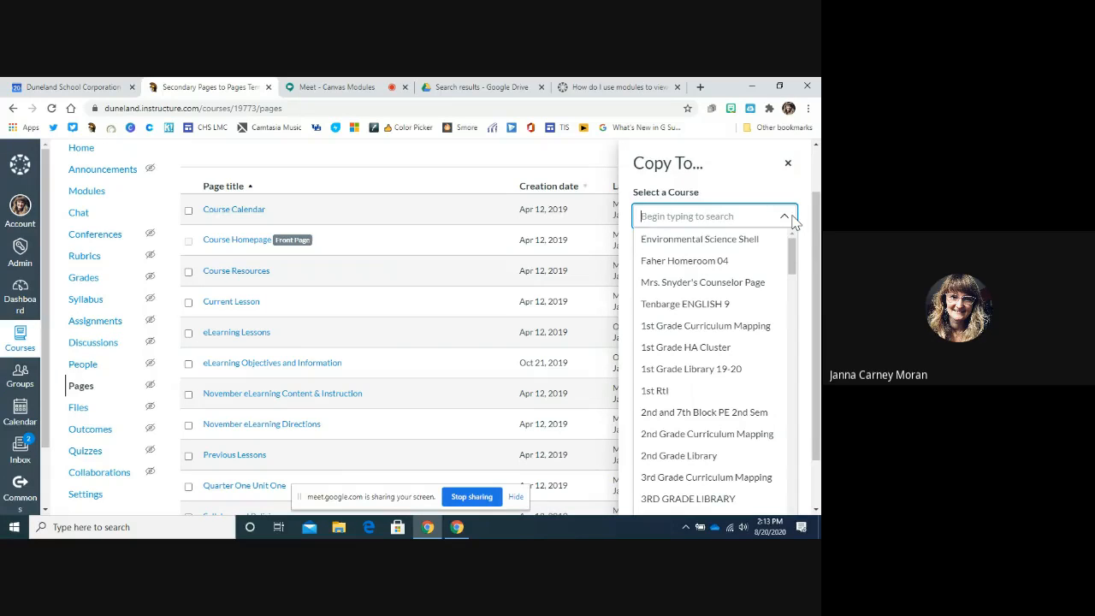
{"action": "left_click", "coordinate": [788, 166]}
{"action": "left_click", "coordinate": [787, 166]}
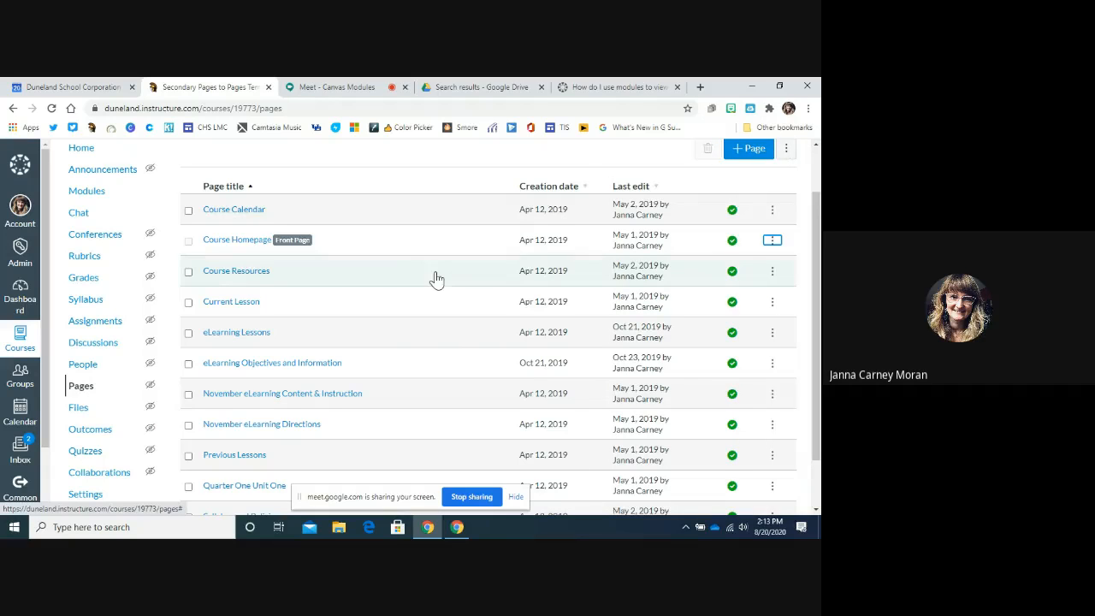
Step: Return to the module list and examine the sharing and management options of the "eLearning Day November 5" module
{"action": "left_click", "coordinate": [86, 195]}
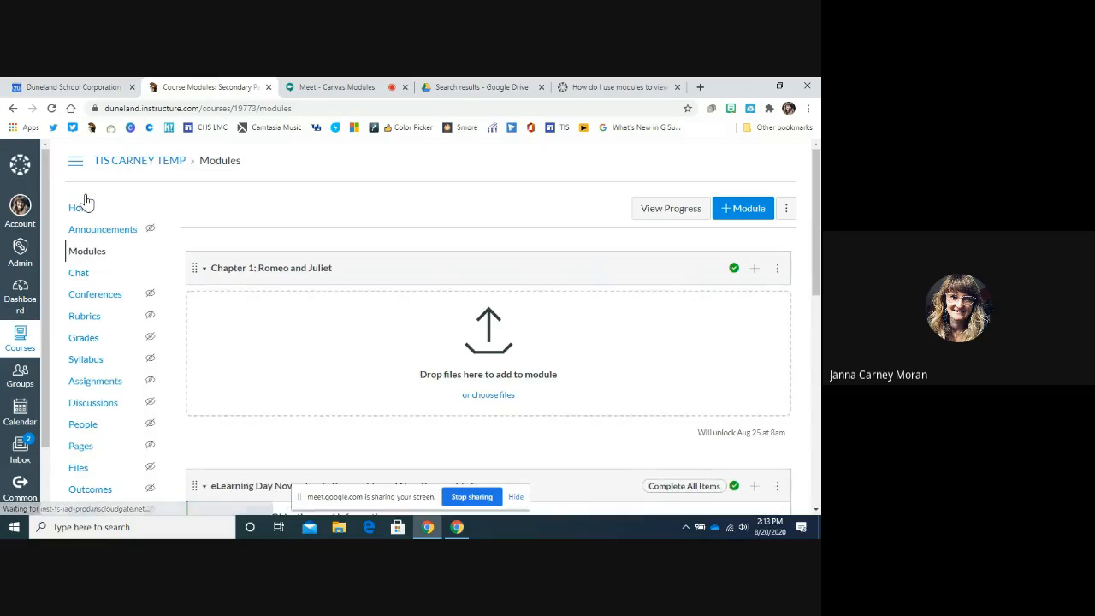
{"action": "scroll", "coordinate": [342, 347], "scroll_direction": "down", "scroll_amount": 3}
{"action": "scroll", "coordinate": [339, 344], "scroll_direction": "down", "scroll_amount": 1}
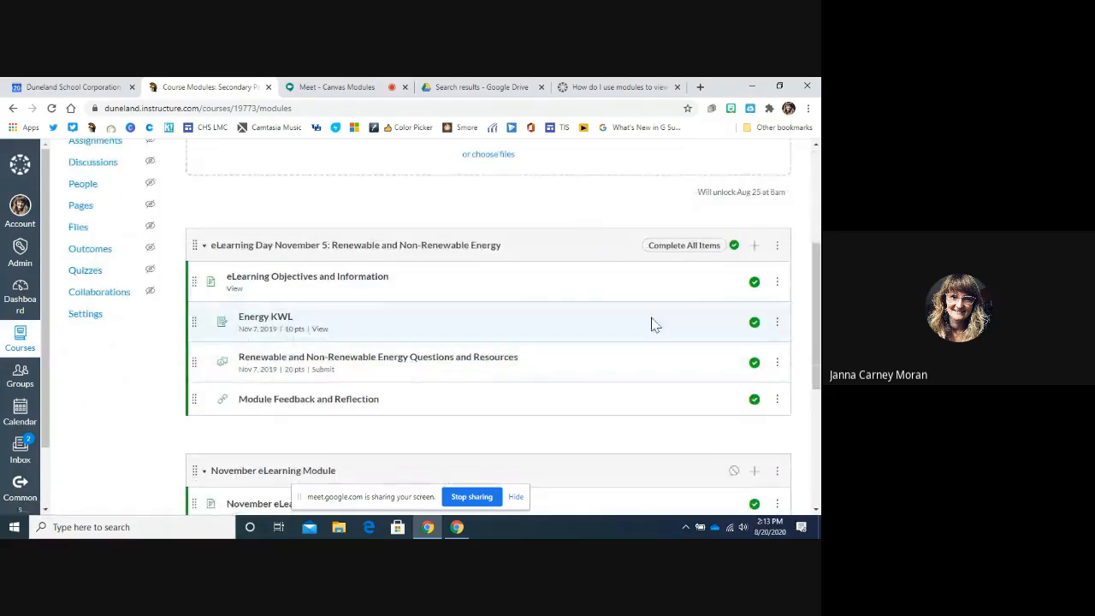
{"action": "left_click", "coordinate": [776, 246]}
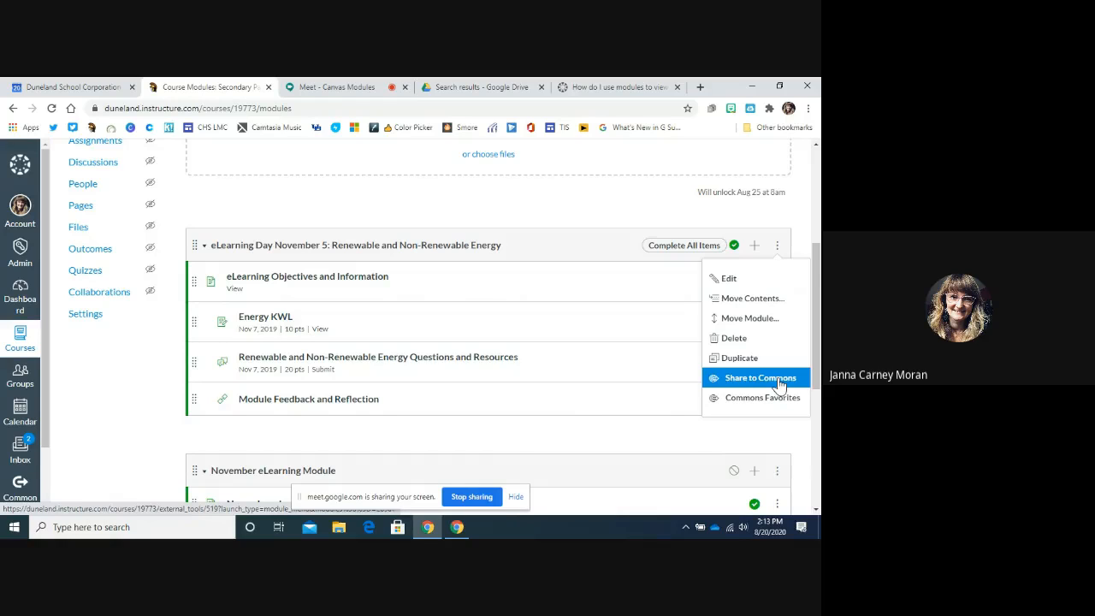
{"action": "left_click", "coordinate": [119, 379]}
{"action": "scroll", "coordinate": [133, 351], "scroll_direction": "up", "scroll_amount": 1}
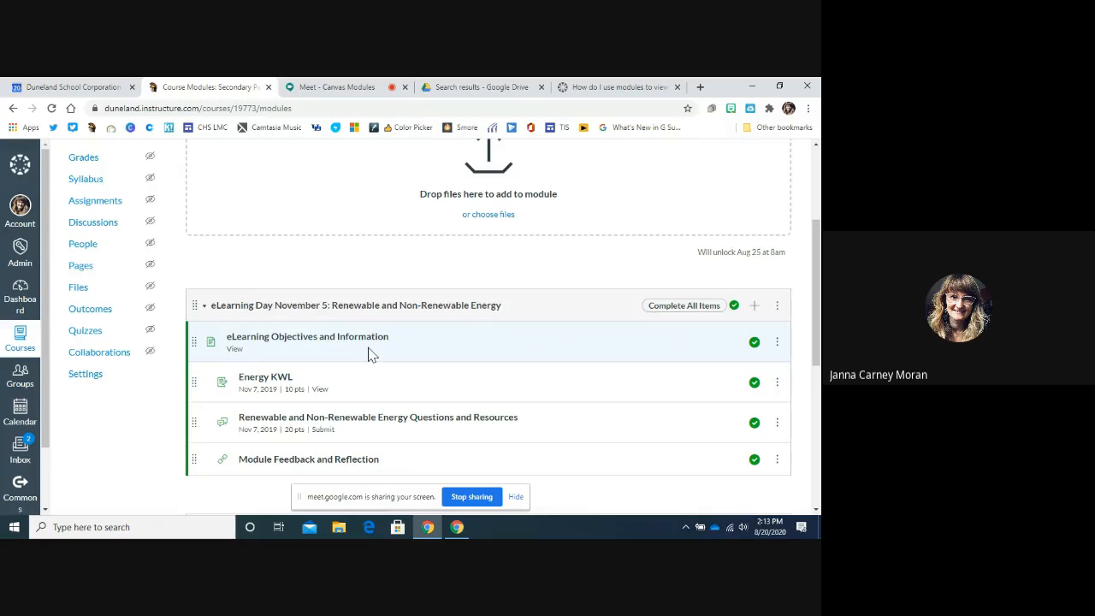
Step: View the course's home page and return to the module list
{"action": "scroll", "coordinate": [144, 417], "scroll_direction": "up", "scroll_amount": 3}
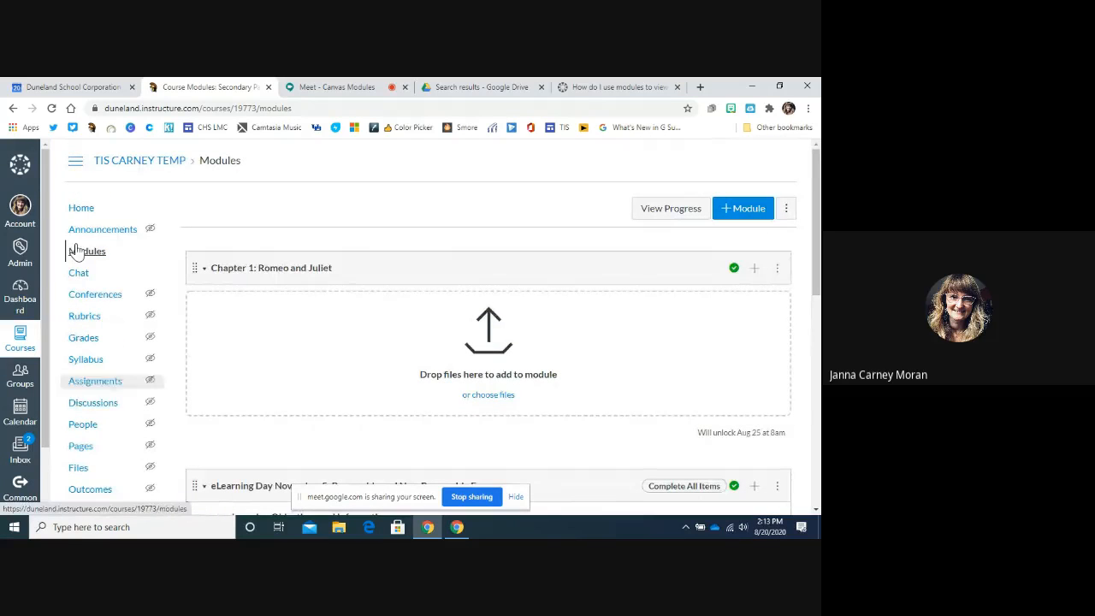
{"action": "left_click", "coordinate": [90, 210]}
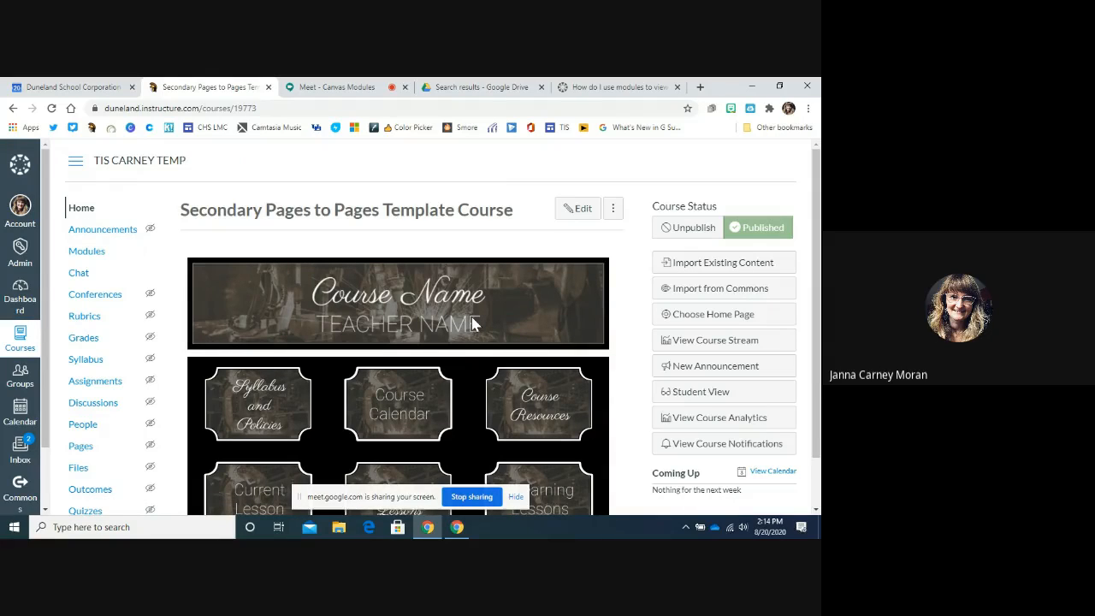
{"action": "left_click", "coordinate": [86, 252]}
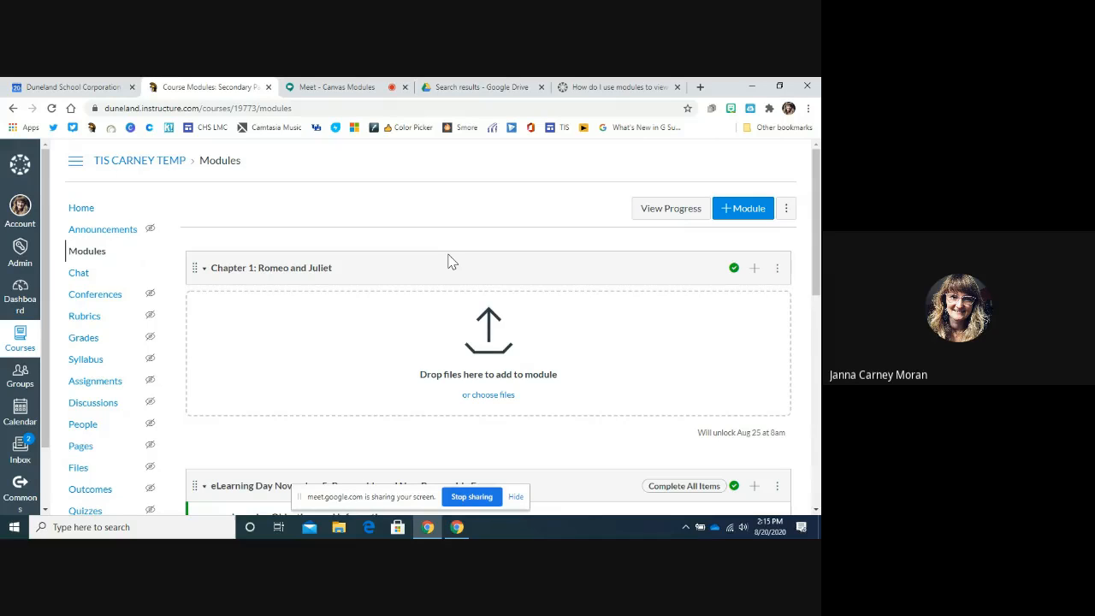
Step: Add a text header "Day 1" without indentation to the "Chapter 1: Romeo and Juliet" module
{"action": "scroll", "coordinate": [451, 261], "scroll_direction": "down", "scroll_amount": 1}
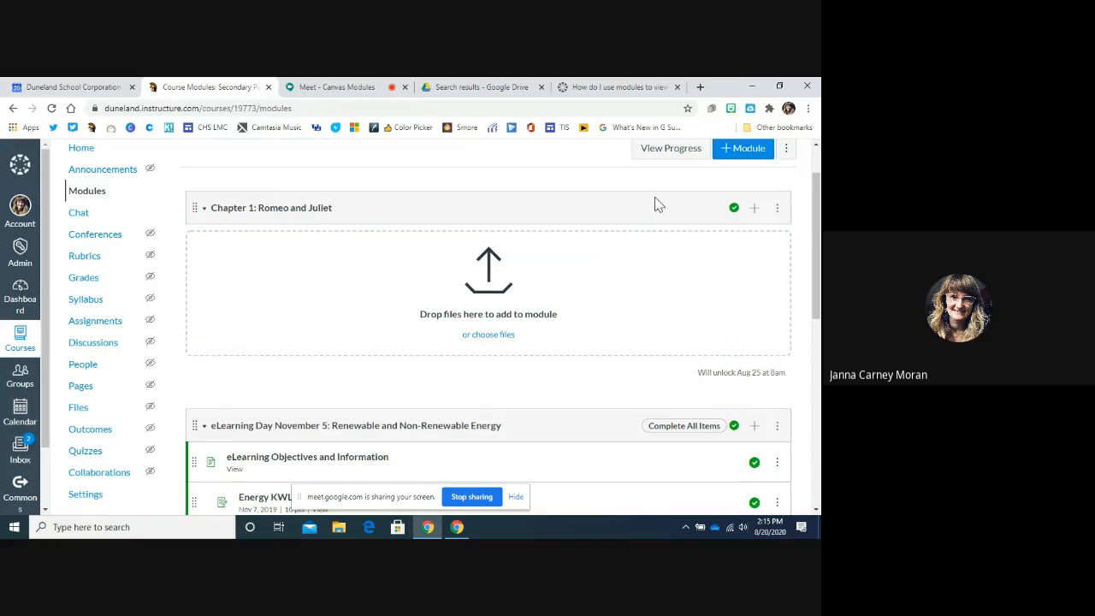
{"action": "left_click", "coordinate": [755, 211]}
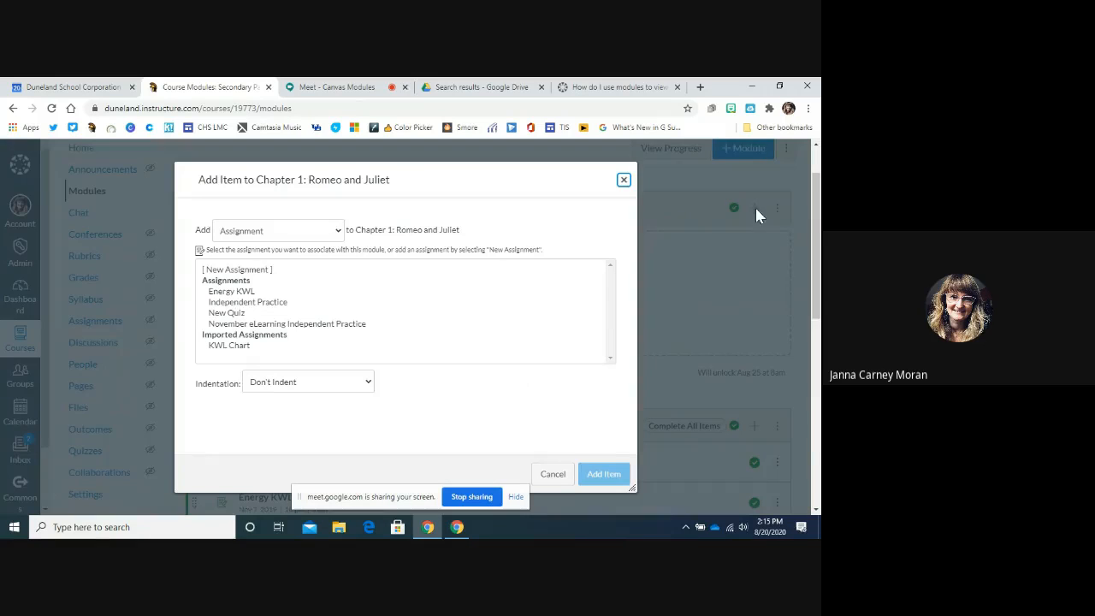
{"action": "left_click", "coordinate": [335, 231]}
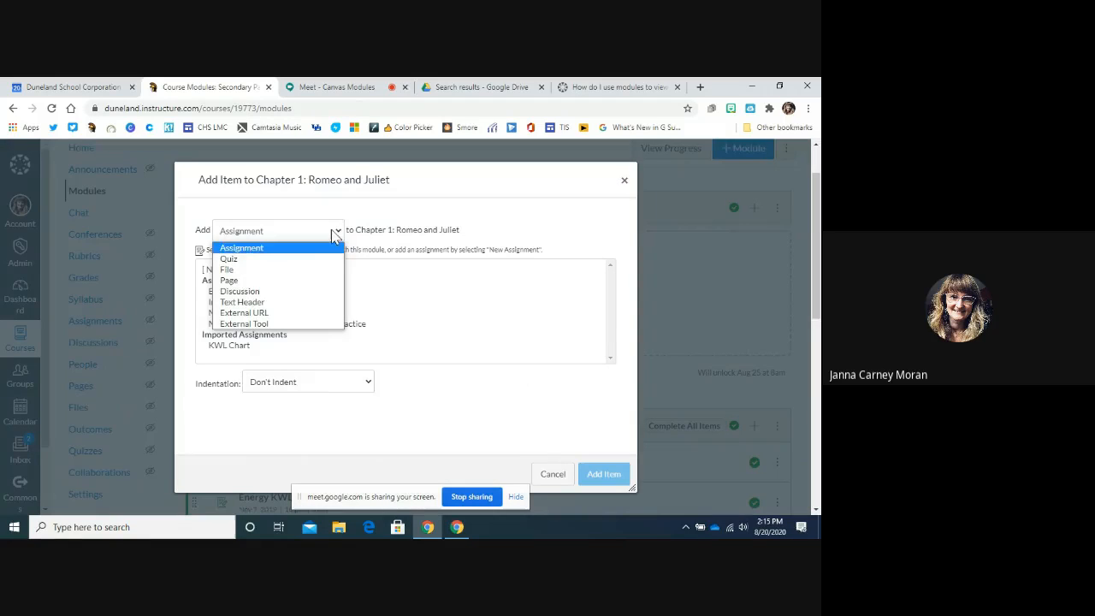
{"action": "left_click", "coordinate": [314, 305]}
{"action": "left_click", "coordinate": [282, 270]}
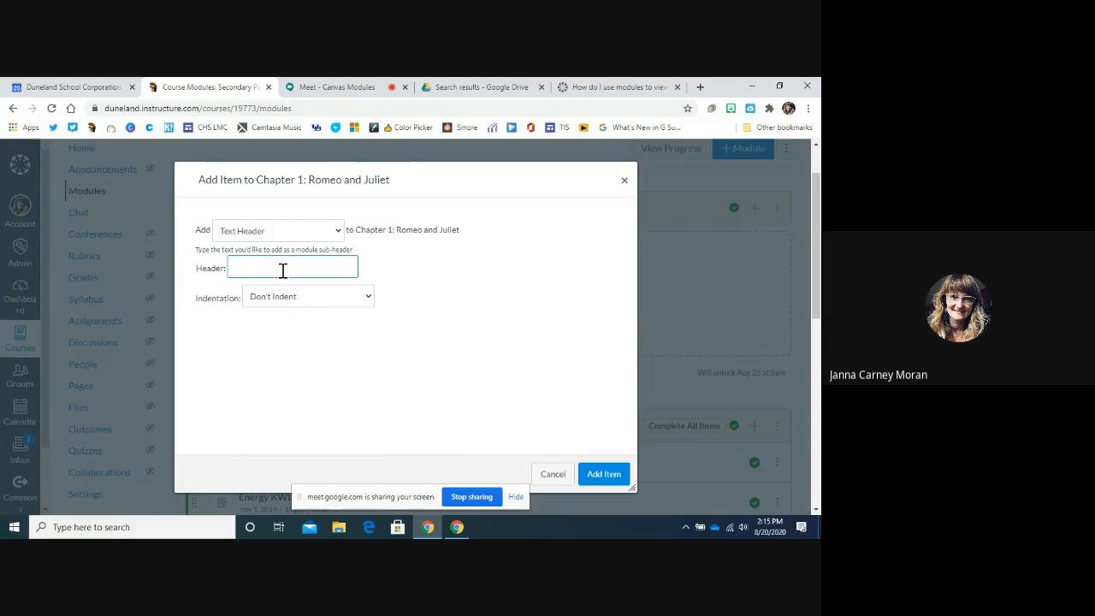
{"action": "type", "text": "Day 1"}
{"action": "left_click", "coordinate": [604, 474]}
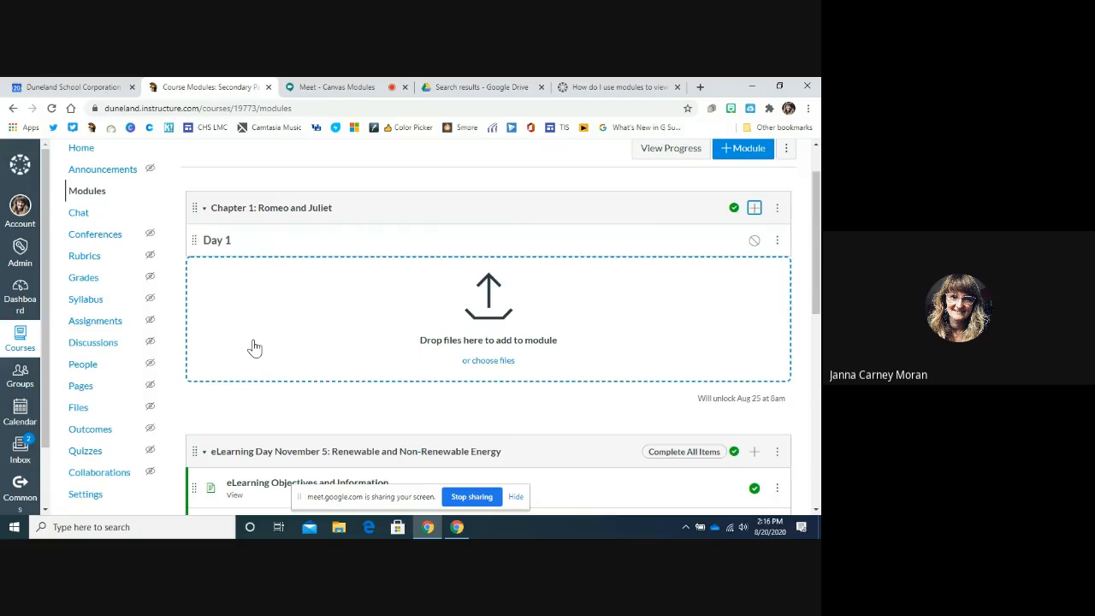
Step: Examine the management options of the "Day 1" header and look through the items of the course's other modules
{"action": "left_click", "coordinate": [776, 243]}
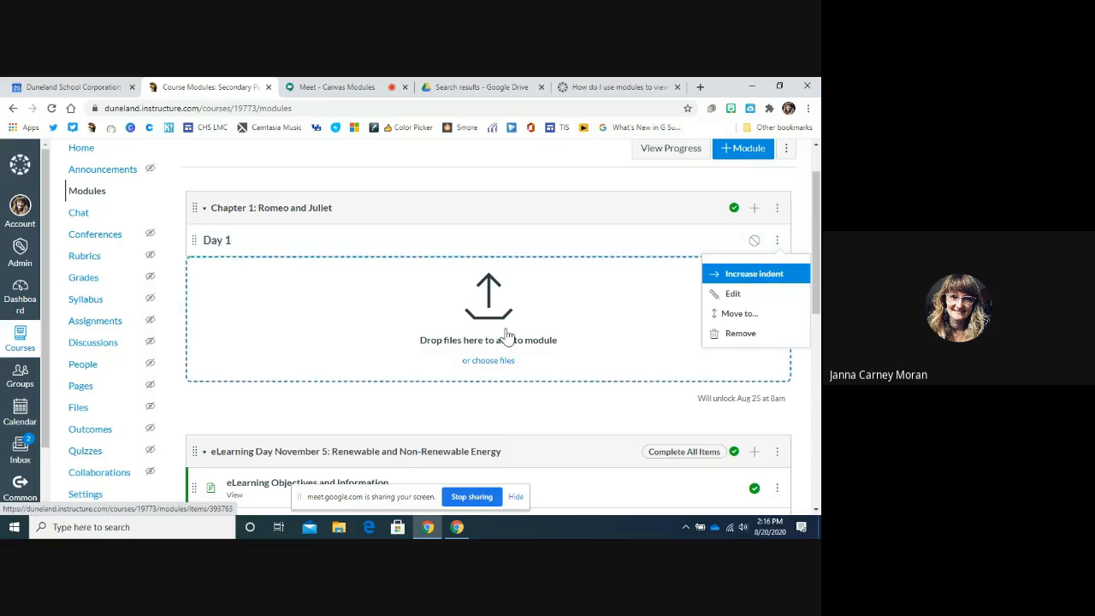
{"action": "left_click", "coordinate": [500, 221]}
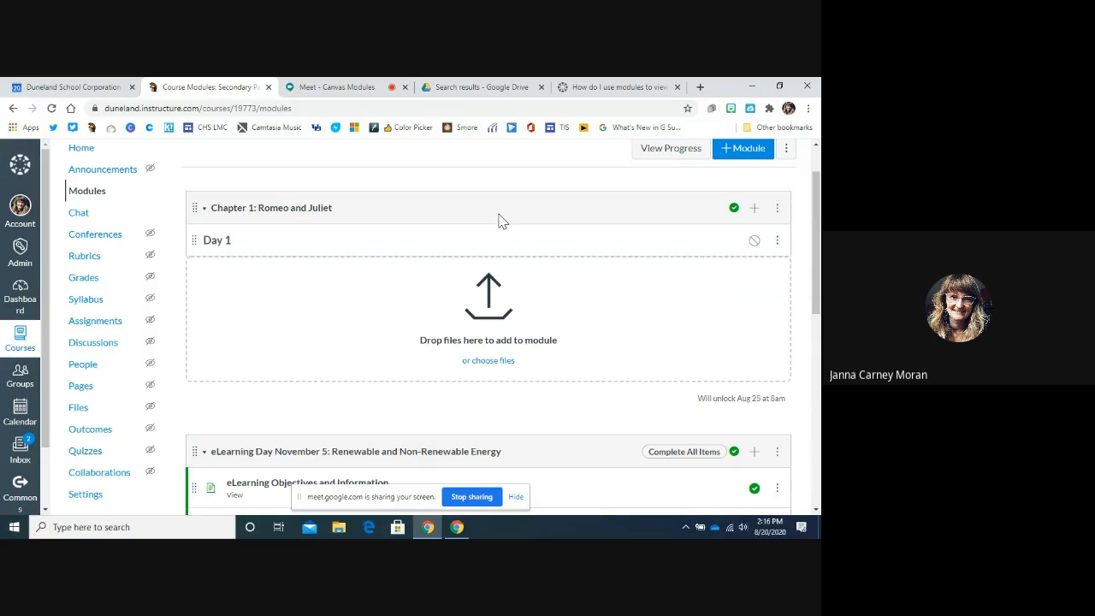
{"action": "scroll", "coordinate": [500, 221], "scroll_direction": "up", "scroll_amount": 1}
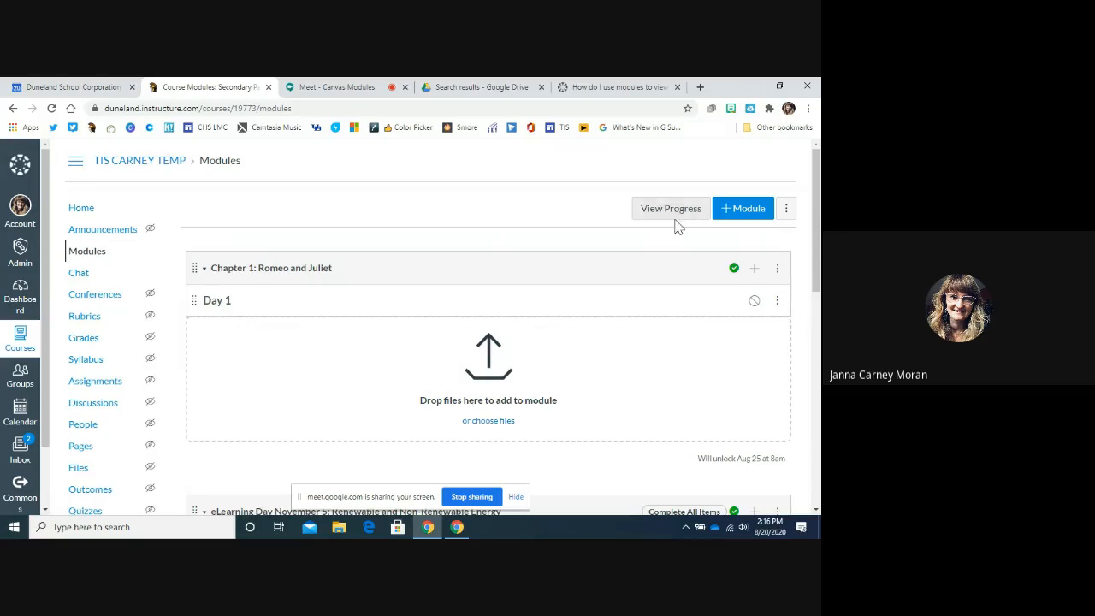
{"action": "scroll", "coordinate": [659, 315], "scroll_direction": "down", "scroll_amount": 4}
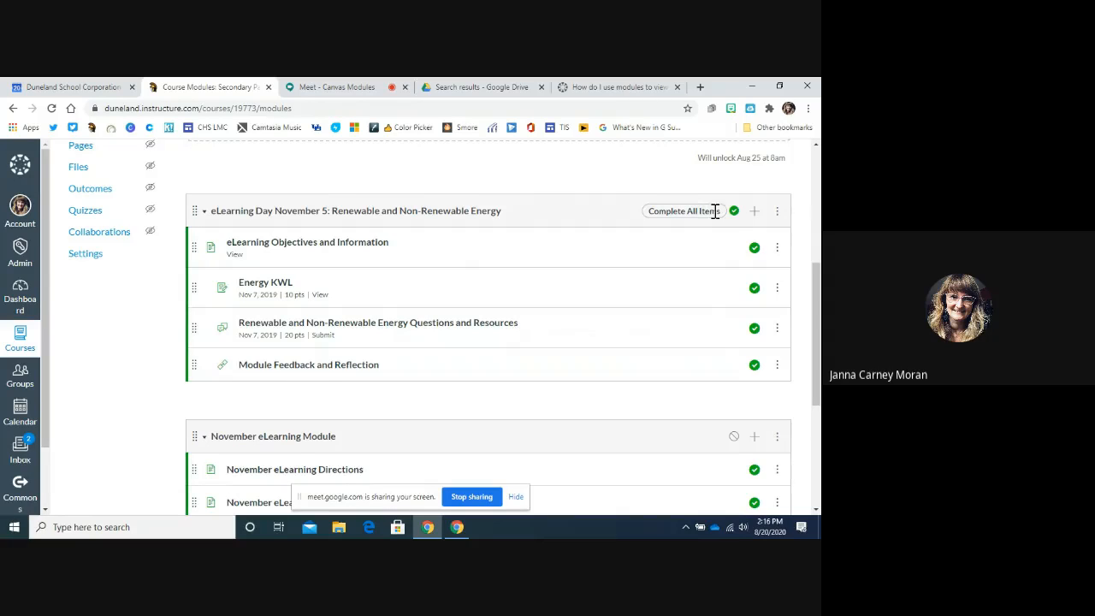
{"action": "scroll", "coordinate": [579, 325], "scroll_direction": "down", "scroll_amount": 2}
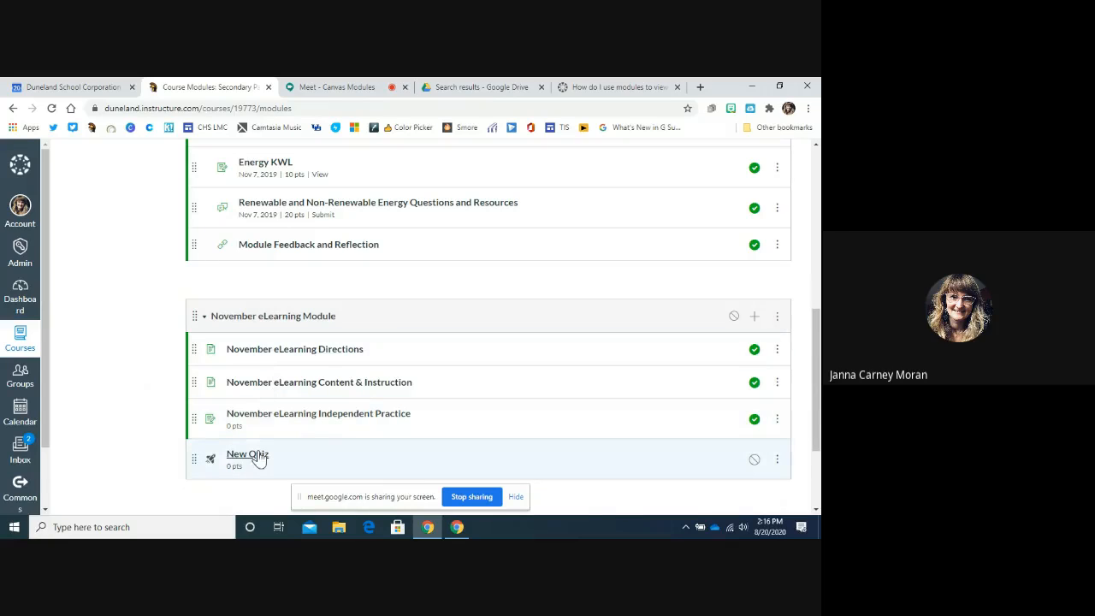
{"action": "scroll", "coordinate": [152, 402], "scroll_direction": "up", "scroll_amount": 2}
{"action": "scroll", "coordinate": [152, 402], "scroll_direction": "up", "scroll_amount": 2}
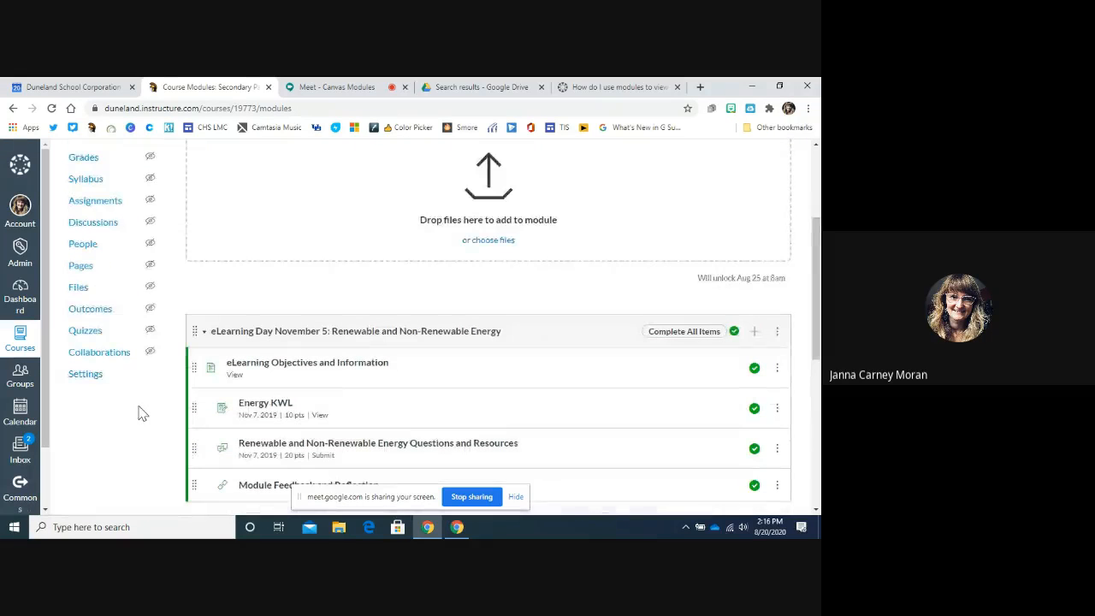
{"action": "scroll", "coordinate": [145, 440], "scroll_direction": "down", "scroll_amount": 1}
{"action": "scroll", "coordinate": [146, 441], "scroll_direction": "up", "scroll_amount": 3}
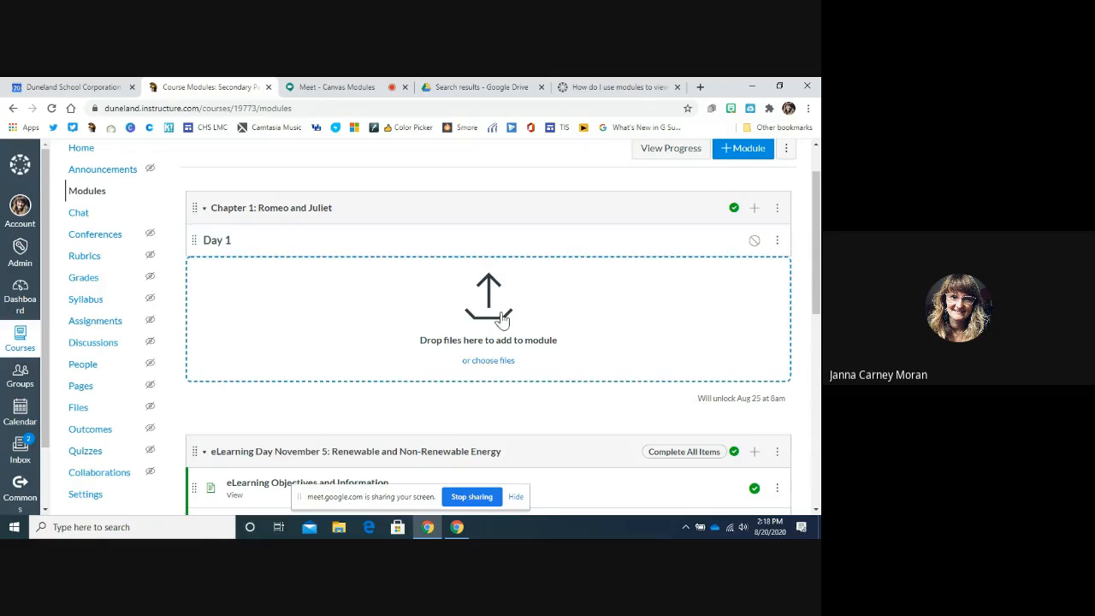
Step: Edit the "eLearning Day November 5: Renewable and Non-Renewable Energy" module and remove all of its completion requirements
{"action": "scroll", "coordinate": [513, 322], "scroll_direction": "down", "scroll_amount": 3}
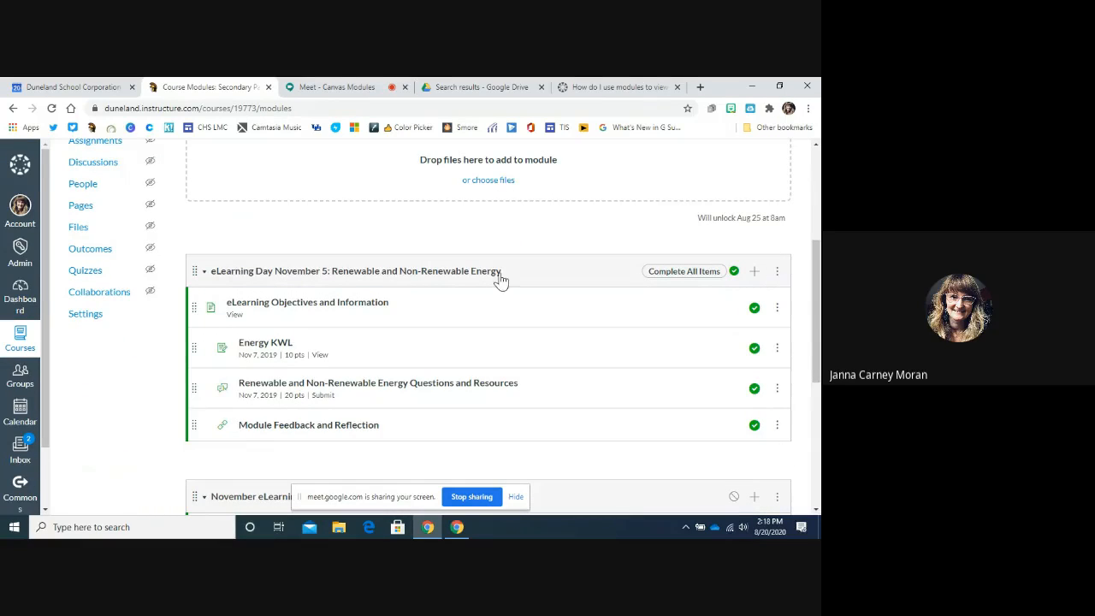
{"action": "left_click", "coordinate": [776, 272]}
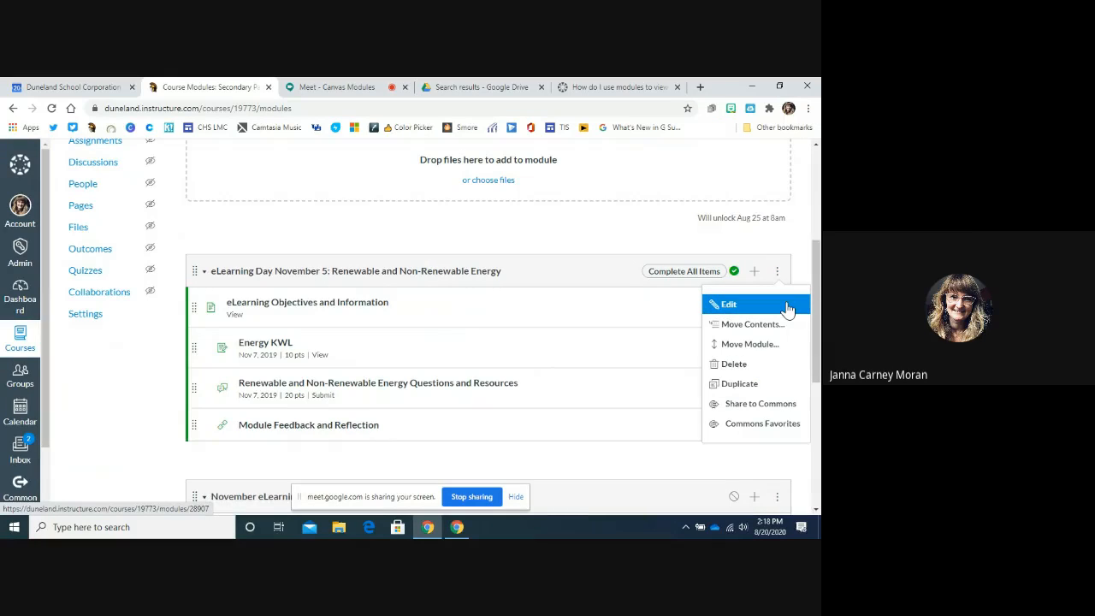
{"action": "left_click", "coordinate": [787, 310]}
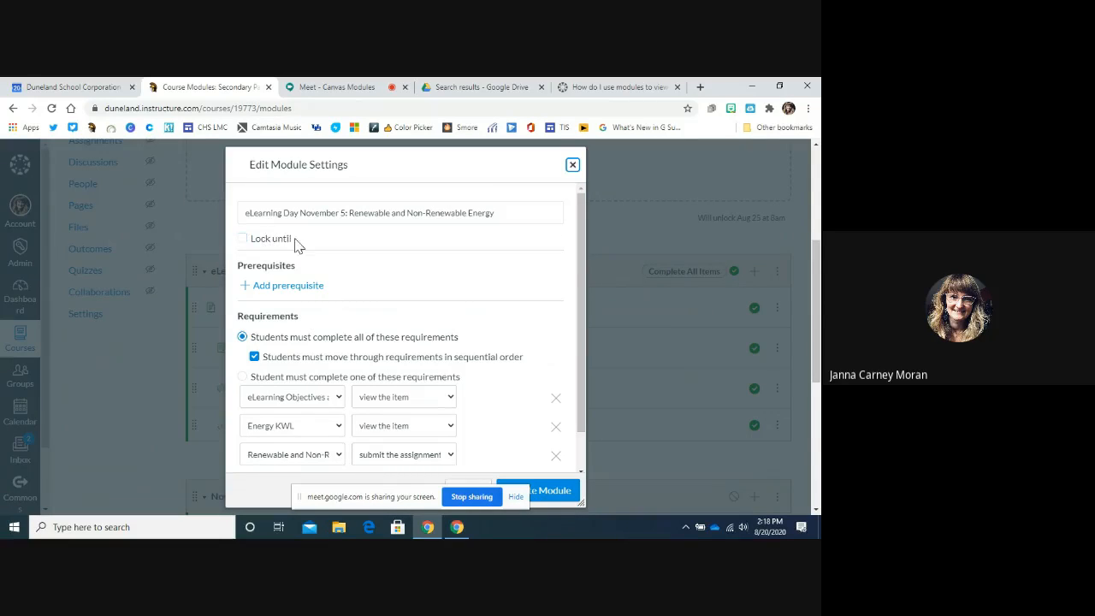
{"action": "scroll", "coordinate": [537, 252], "scroll_direction": "down", "scroll_amount": 2}
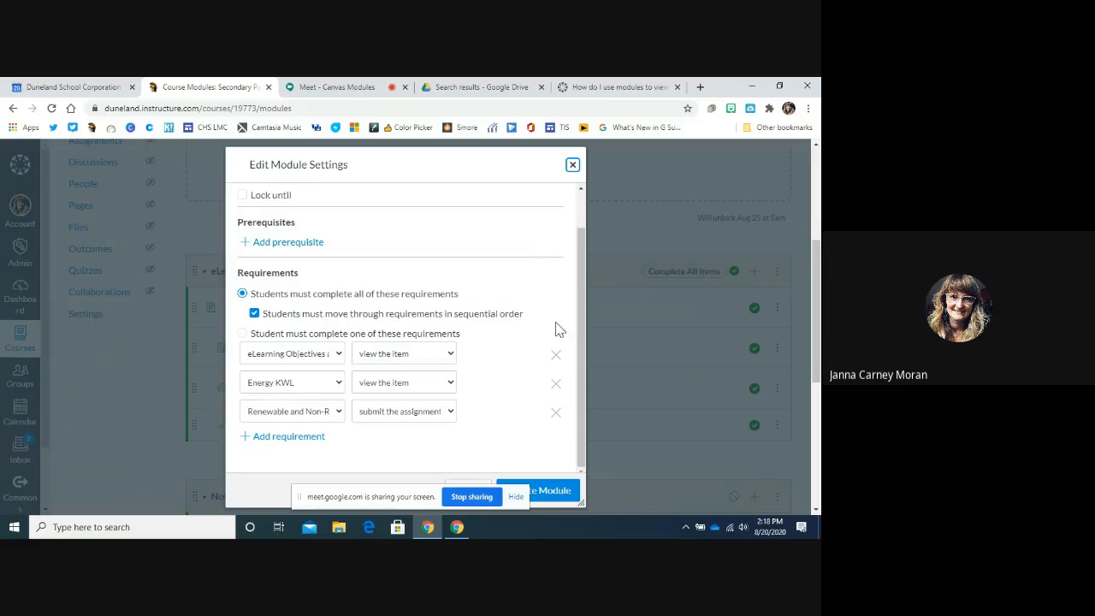
{"action": "scroll", "coordinate": [798, 263], "scroll_direction": "down", "scroll_amount": 1}
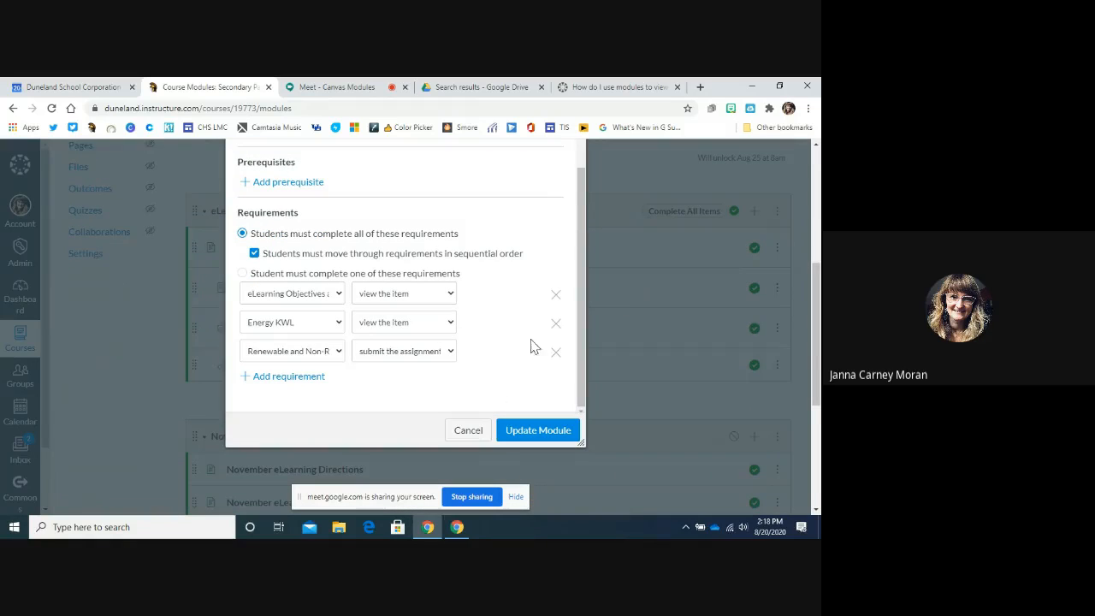
{"action": "left_click", "coordinate": [555, 294]}
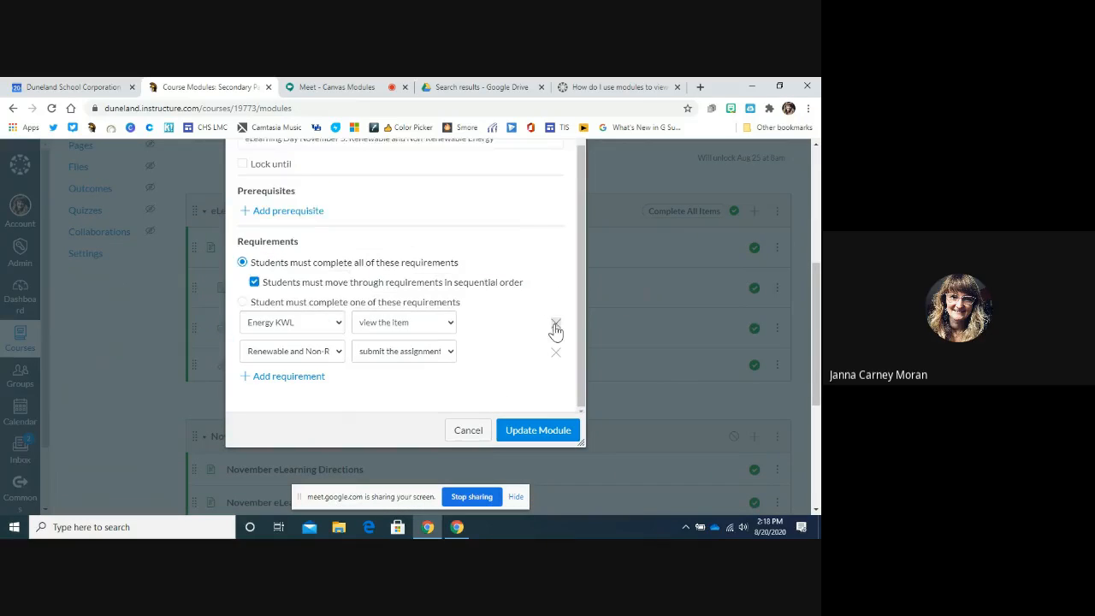
{"action": "left_click", "coordinate": [555, 326]}
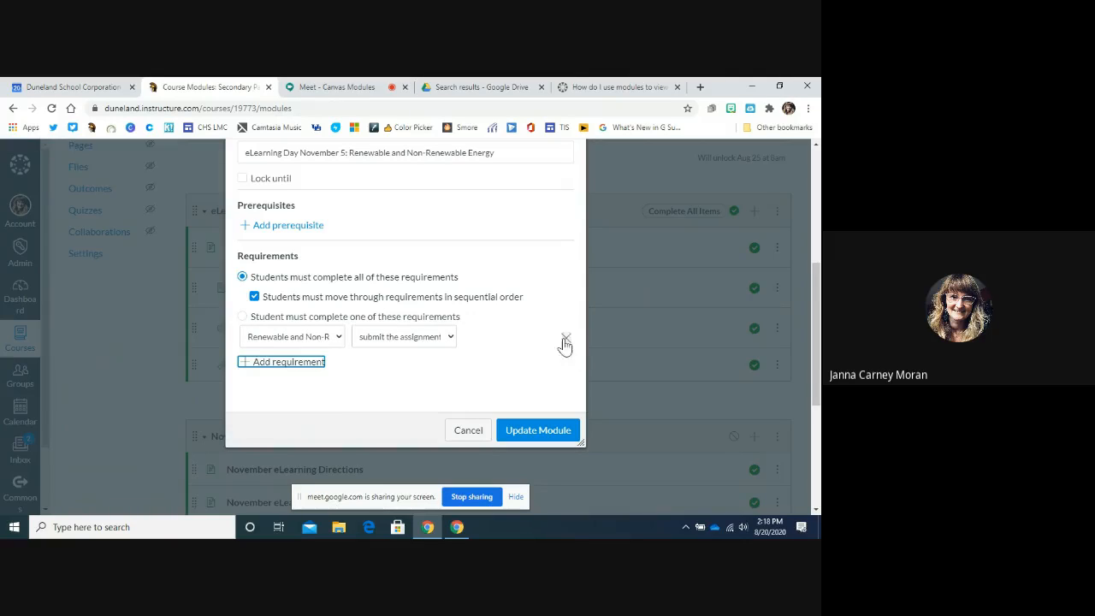
{"action": "left_click", "coordinate": [565, 340]}
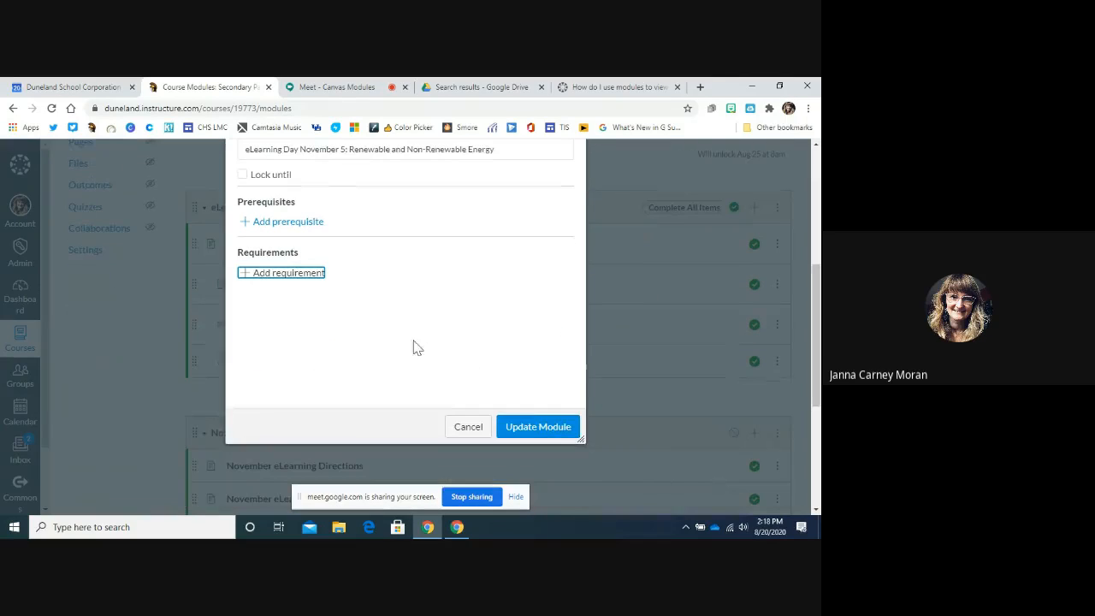
Step: Add a requirement to mark the "eLearning Objectives and Information" page as done, with students moving through all requirements in sequential order
{"action": "left_click", "coordinate": [291, 273]}
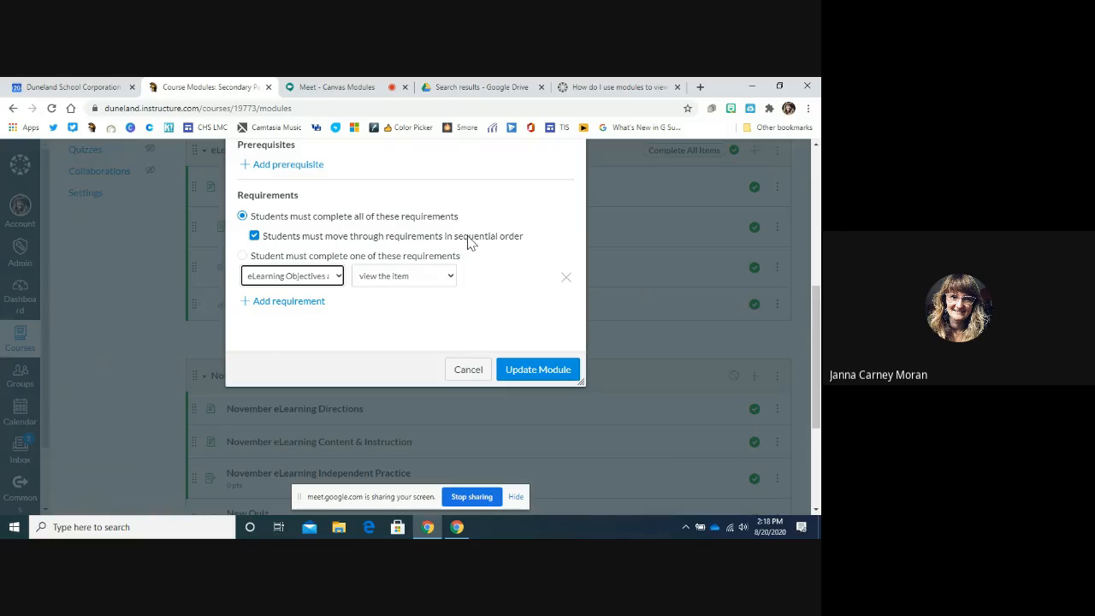
{"action": "left_click", "coordinate": [253, 236]}
{"action": "left_click", "coordinate": [255, 236]}
{"action": "scroll", "coordinate": [452, 210], "scroll_direction": "down", "scroll_amount": 1}
{"action": "scroll", "coordinate": [452, 214], "scroll_direction": "up", "scroll_amount": 1}
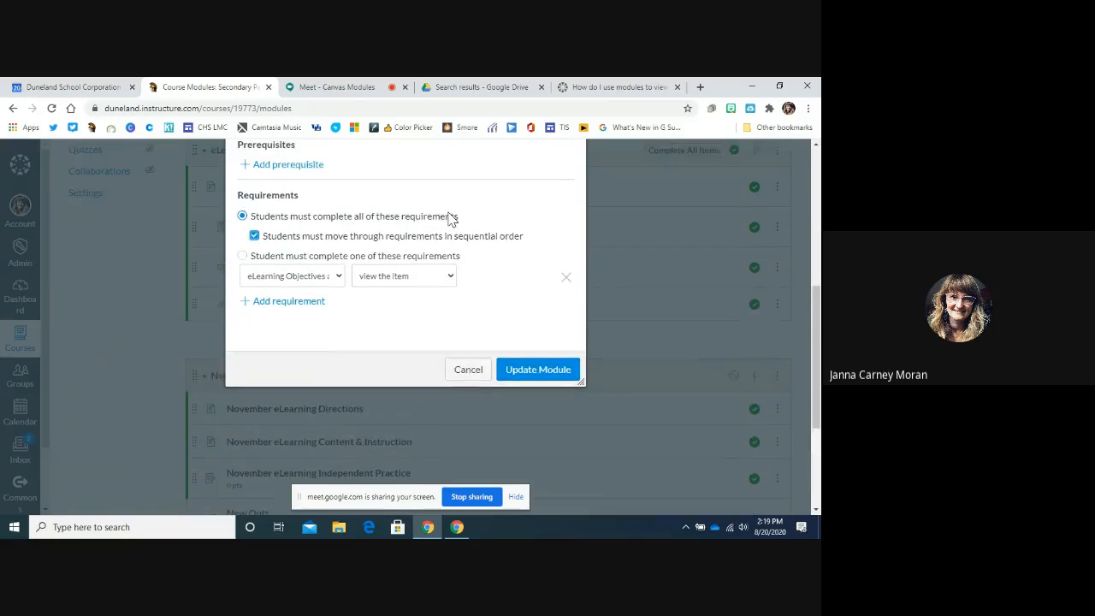
{"action": "left_click", "coordinate": [339, 278]}
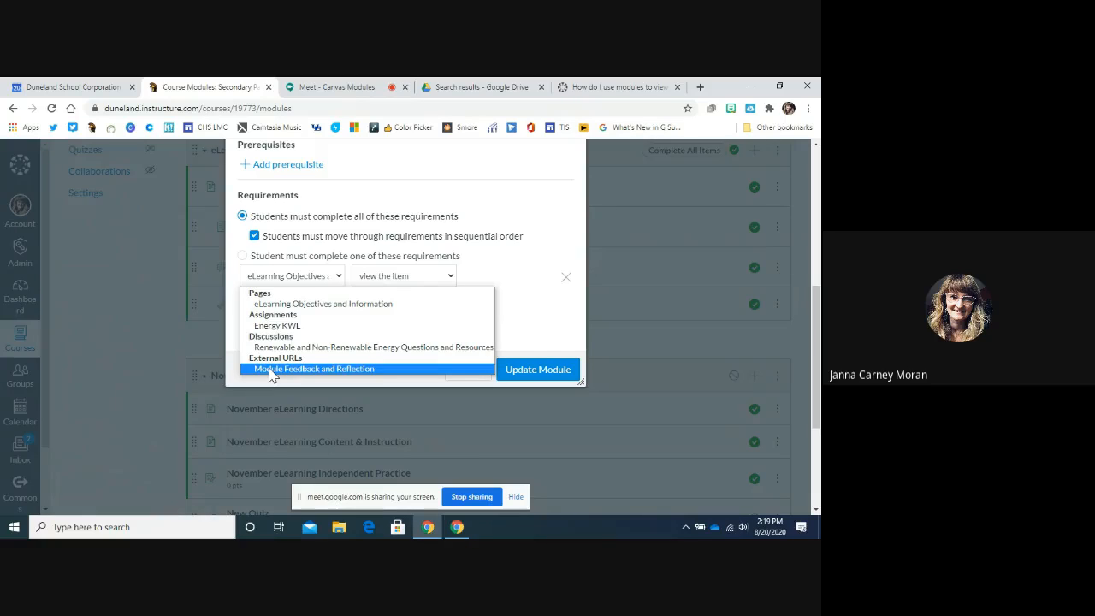
{"action": "left_click", "coordinate": [349, 308]}
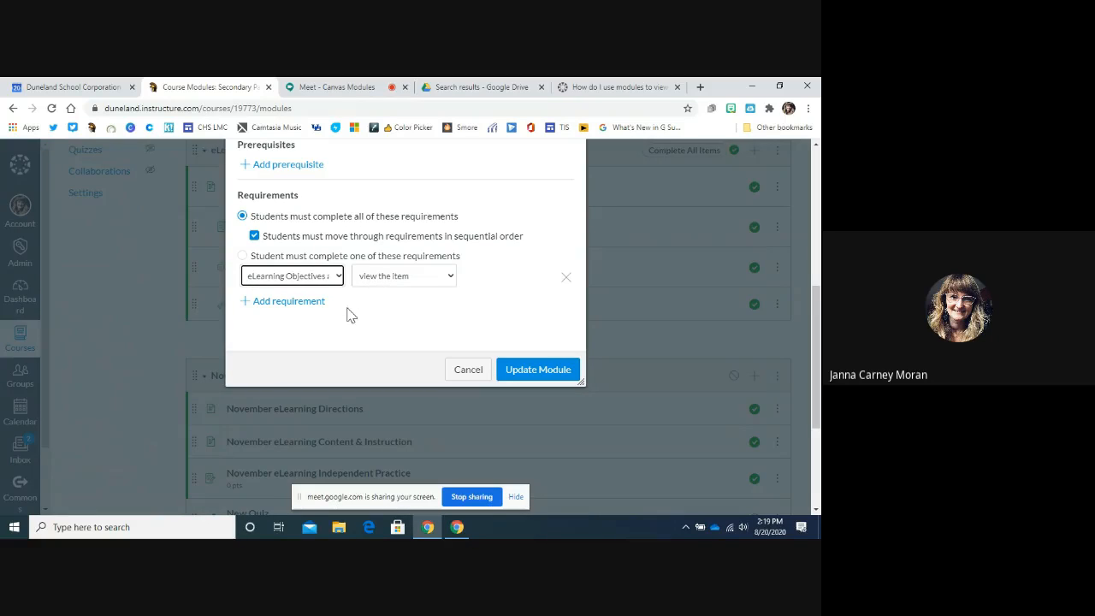
{"action": "left_click", "coordinate": [450, 278]}
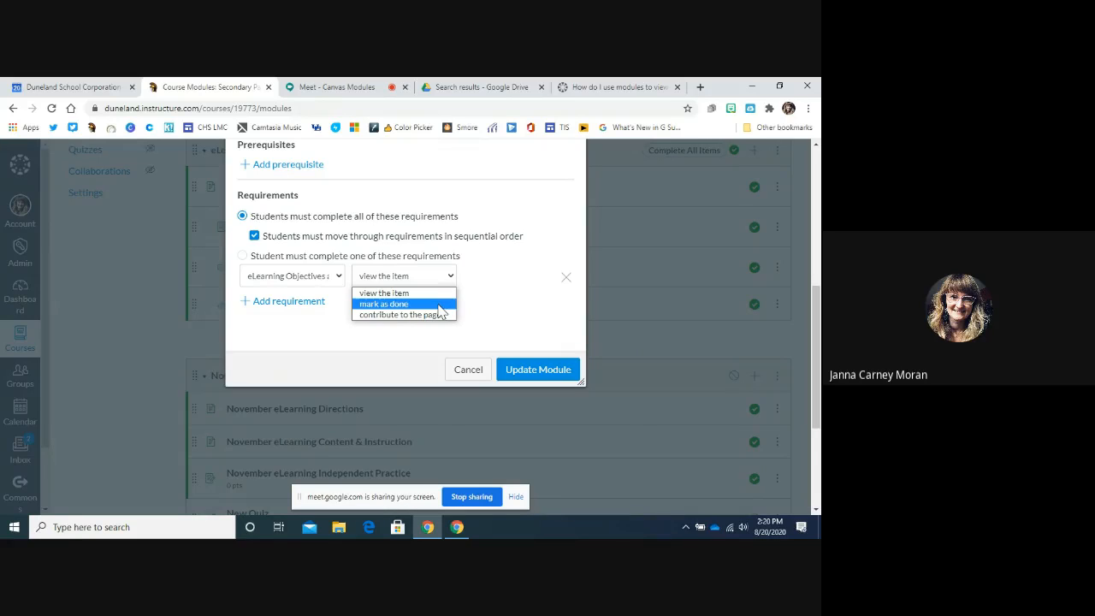
{"action": "left_click", "coordinate": [402, 304]}
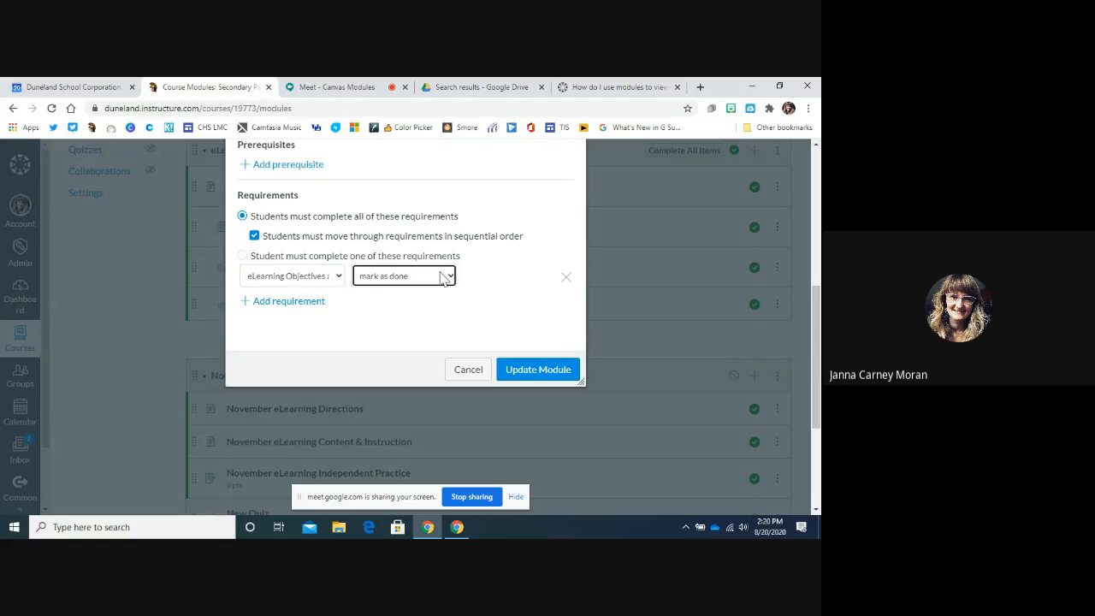
Step: Add a second requirement that students submit the assignment for "Energy KWL"
{"action": "left_click", "coordinate": [283, 304]}
{"action": "scroll", "coordinate": [471, 305], "scroll_direction": "down", "scroll_amount": 1}
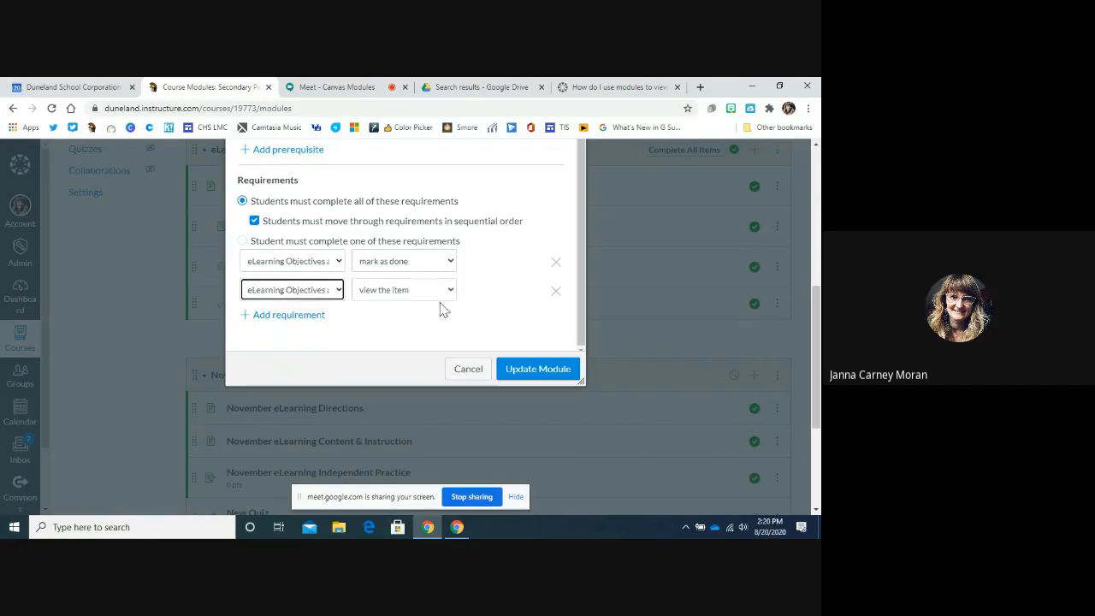
{"action": "left_click", "coordinate": [338, 292]}
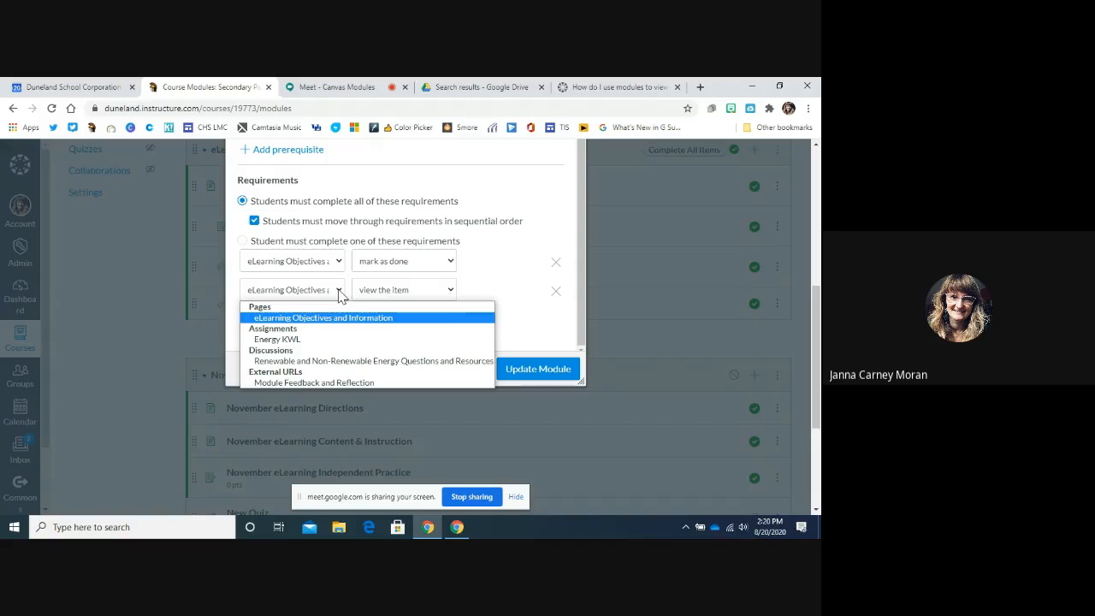
{"action": "left_click", "coordinate": [304, 340]}
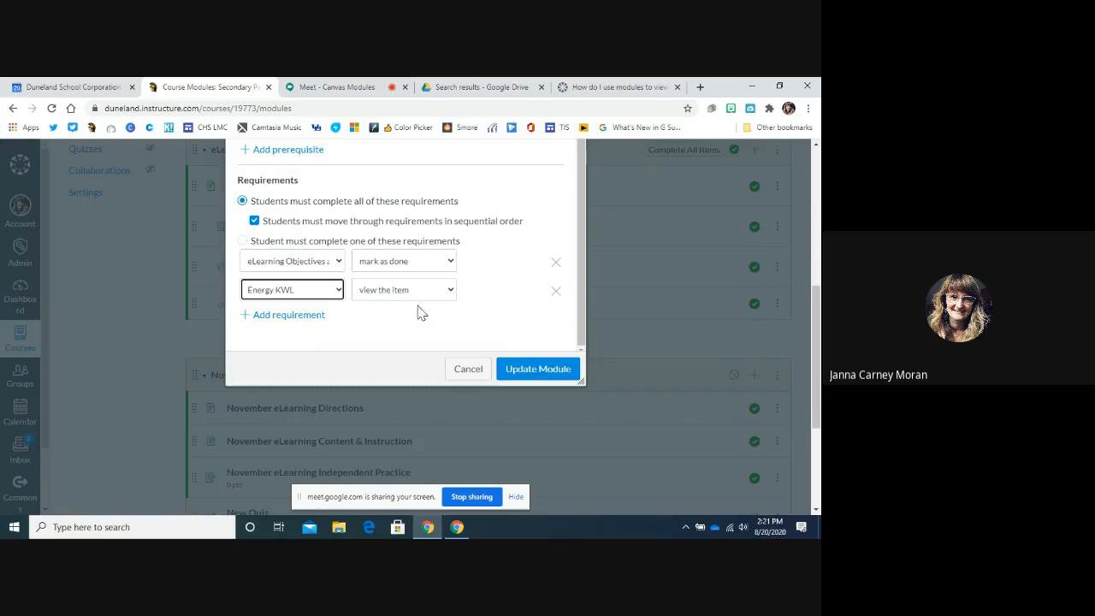
{"action": "left_click", "coordinate": [398, 295]}
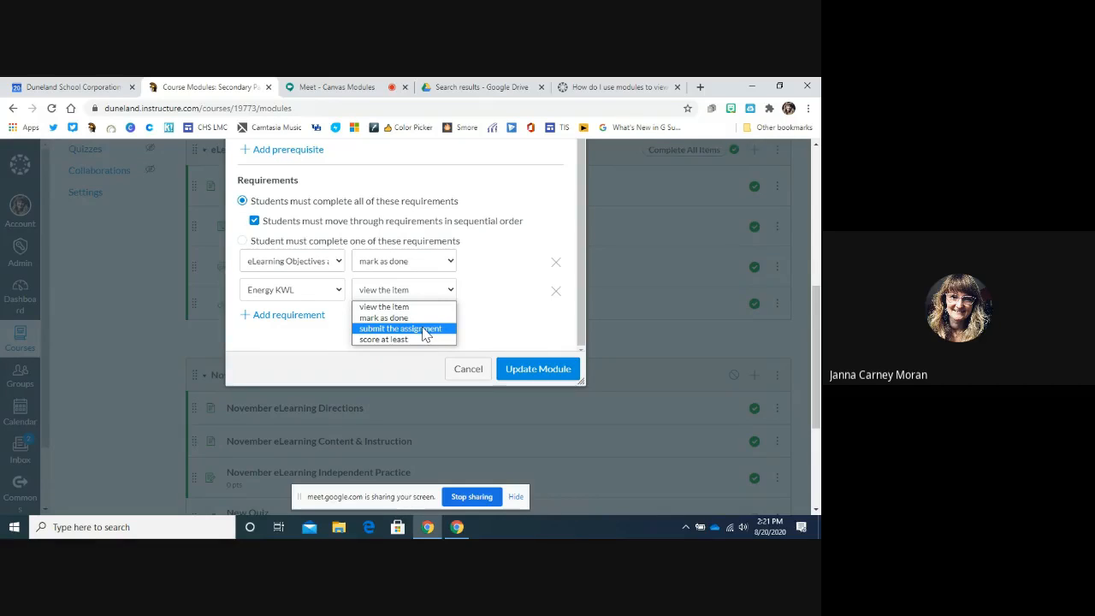
{"action": "left_click", "coordinate": [448, 334]}
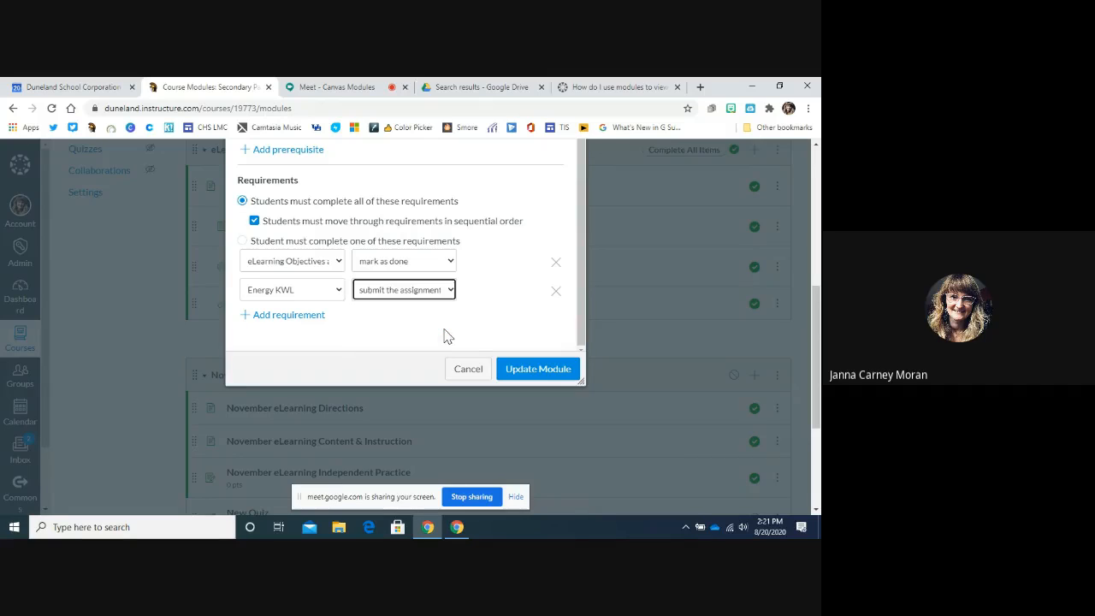
Step: Add a third requirement of "submit the assignment" for the "Renewable and Non-Renewable Energy Questions and Resources" discussion
{"action": "left_click", "coordinate": [294, 318]}
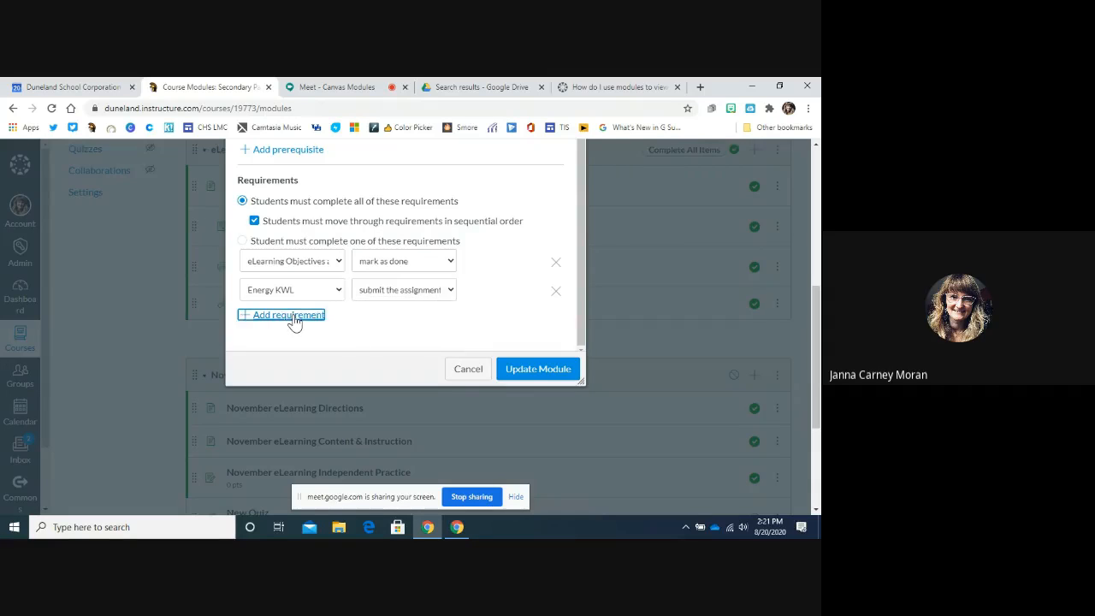
{"action": "scroll", "coordinate": [330, 295], "scroll_direction": "down", "scroll_amount": 1}
{"action": "left_click", "coordinate": [337, 291]}
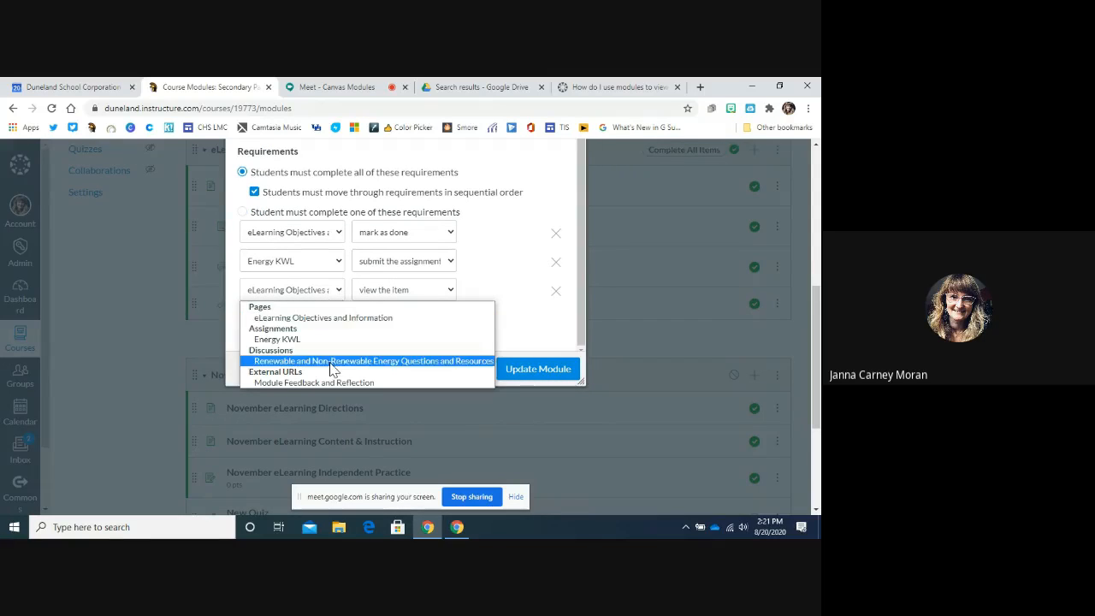
{"action": "left_click", "coordinate": [359, 361]}
{"action": "left_click", "coordinate": [395, 296]}
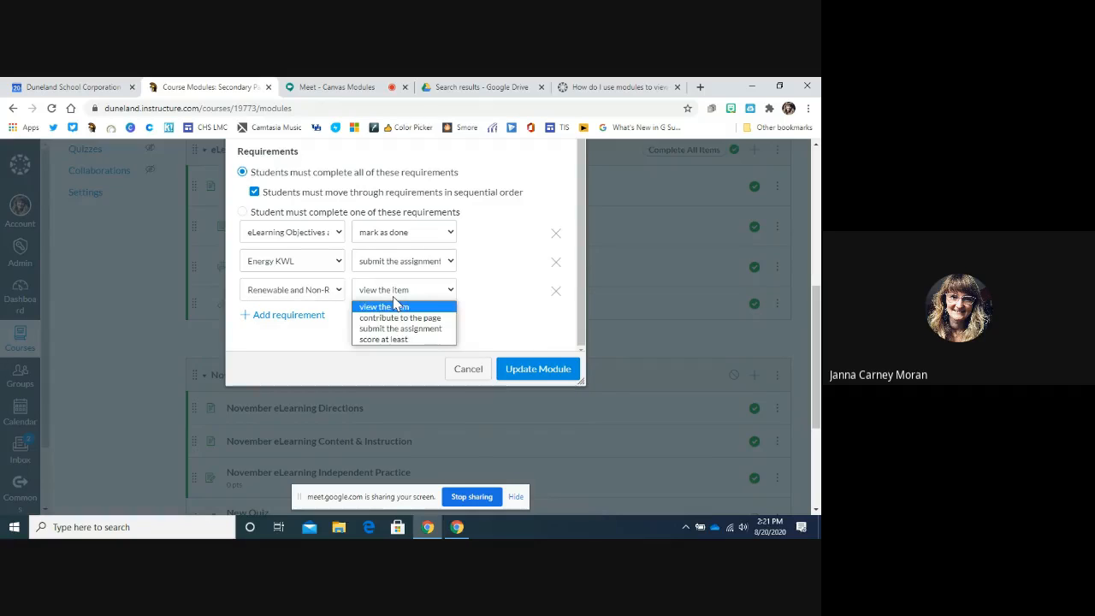
{"action": "left_click", "coordinate": [425, 331]}
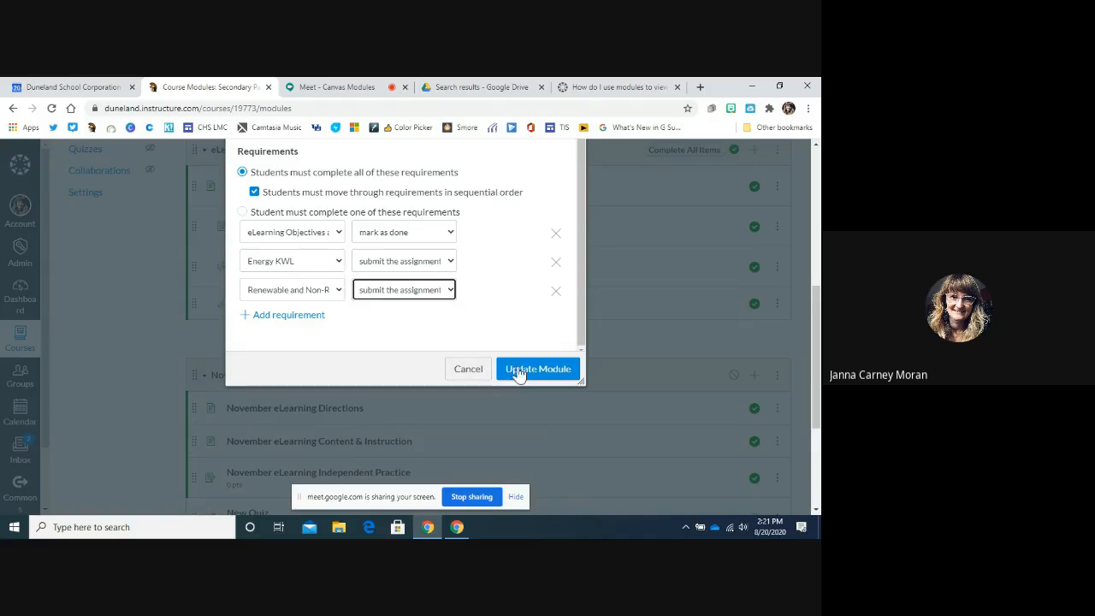
Step: Save the updated completion requirements for the "eLearning Day November 5: Renewable and Non-Renewable Energy" module
{"action": "left_click", "coordinate": [373, 341]}
{"action": "scroll", "coordinate": [517, 238], "scroll_direction": "up", "scroll_amount": 1}
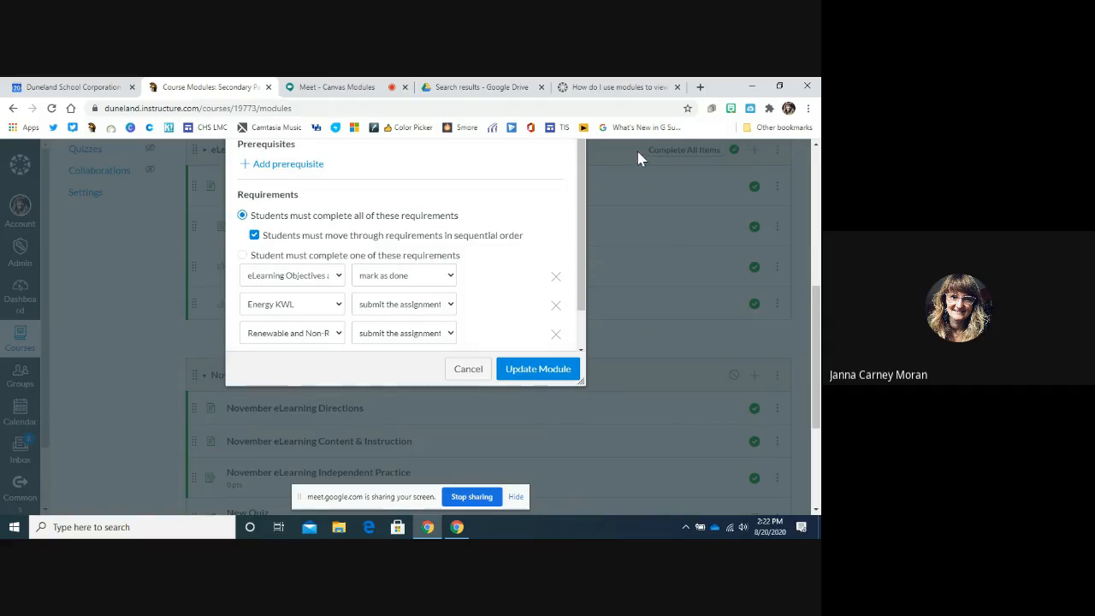
{"action": "scroll", "coordinate": [443, 305], "scroll_direction": "down", "scroll_amount": 1}
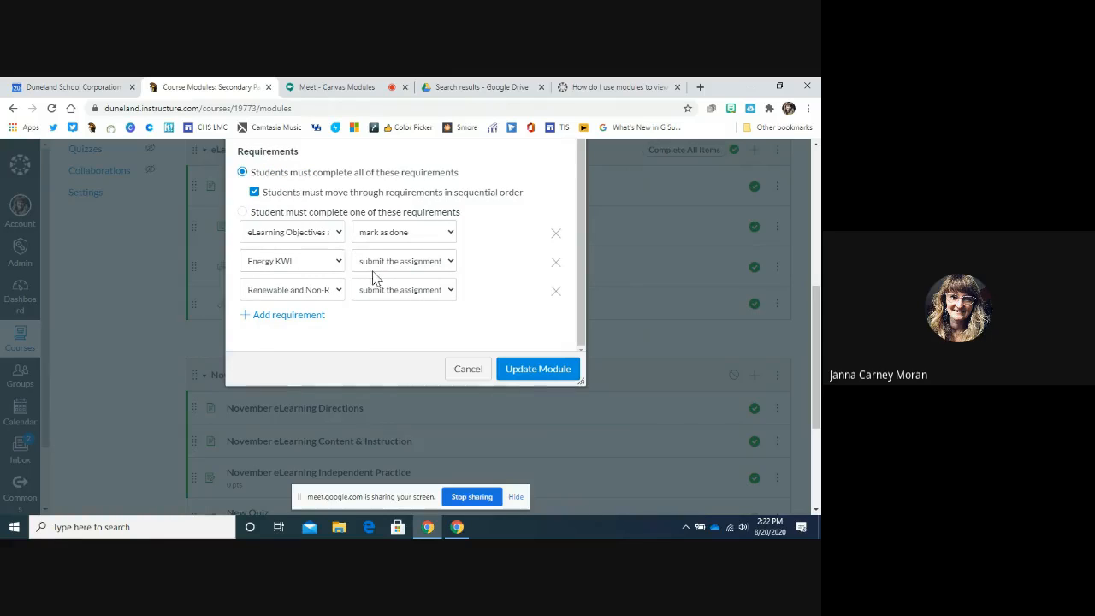
{"action": "left_click", "coordinate": [535, 379]}
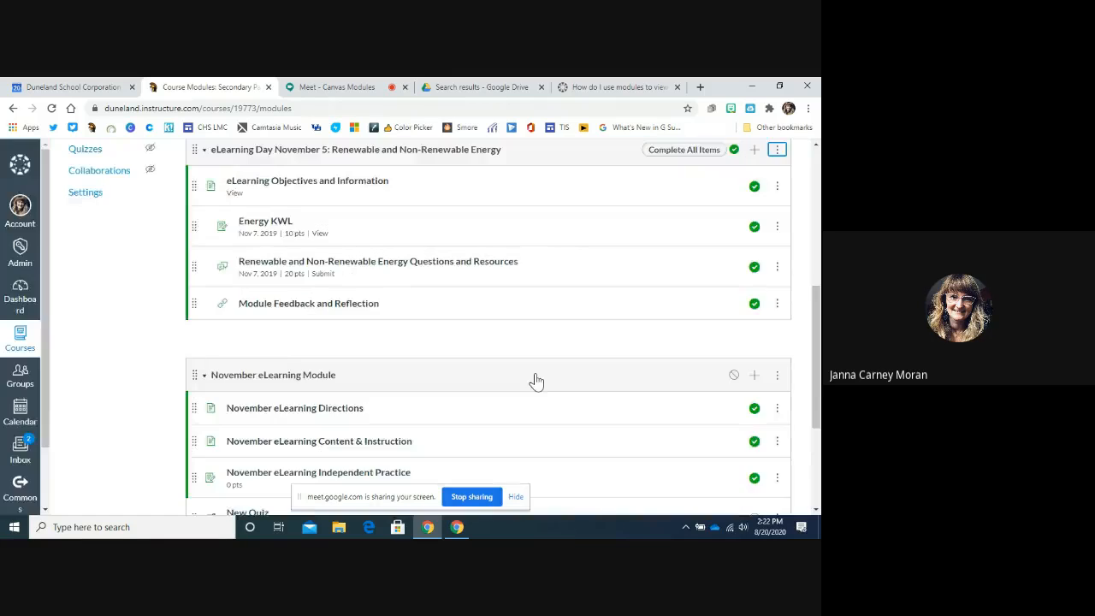
{"action": "left_click", "coordinate": [504, 403]}
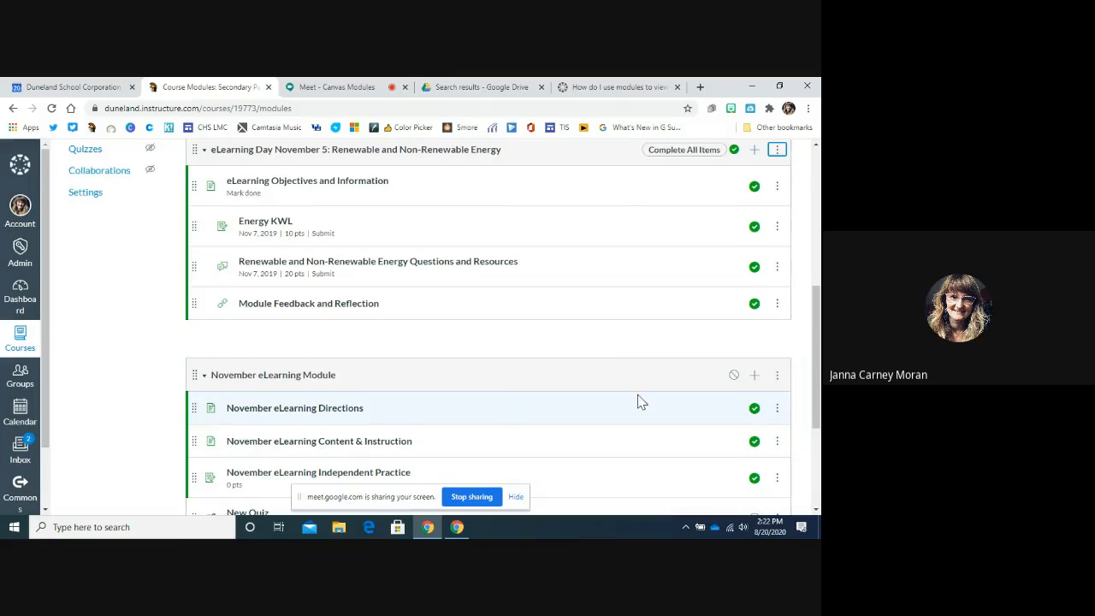
Step: Open the student progress view for the course's modules
{"action": "scroll", "coordinate": [740, 369], "scroll_direction": "up", "scroll_amount": 1}
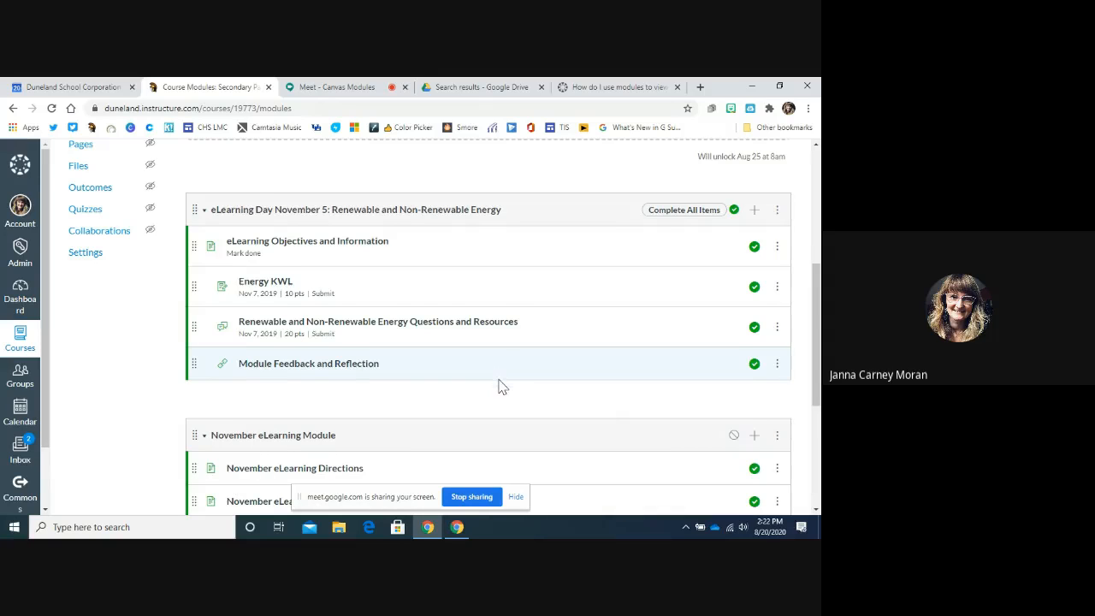
{"action": "scroll", "coordinate": [500, 384], "scroll_direction": "up", "scroll_amount": 1}
{"action": "scroll", "coordinate": [551, 382], "scroll_direction": "down", "scroll_amount": 1}
{"action": "scroll", "coordinate": [533, 363], "scroll_direction": "up", "scroll_amount": 3}
{"action": "scroll", "coordinate": [537, 366], "scroll_direction": "up", "scroll_amount": 2}
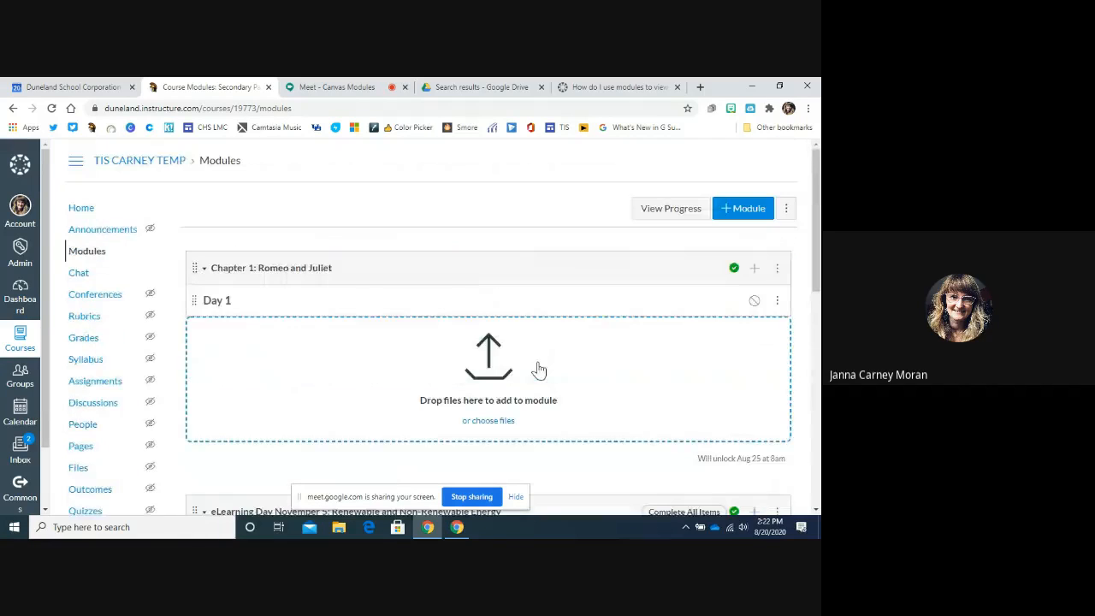
{"action": "left_click", "coordinate": [650, 215]}
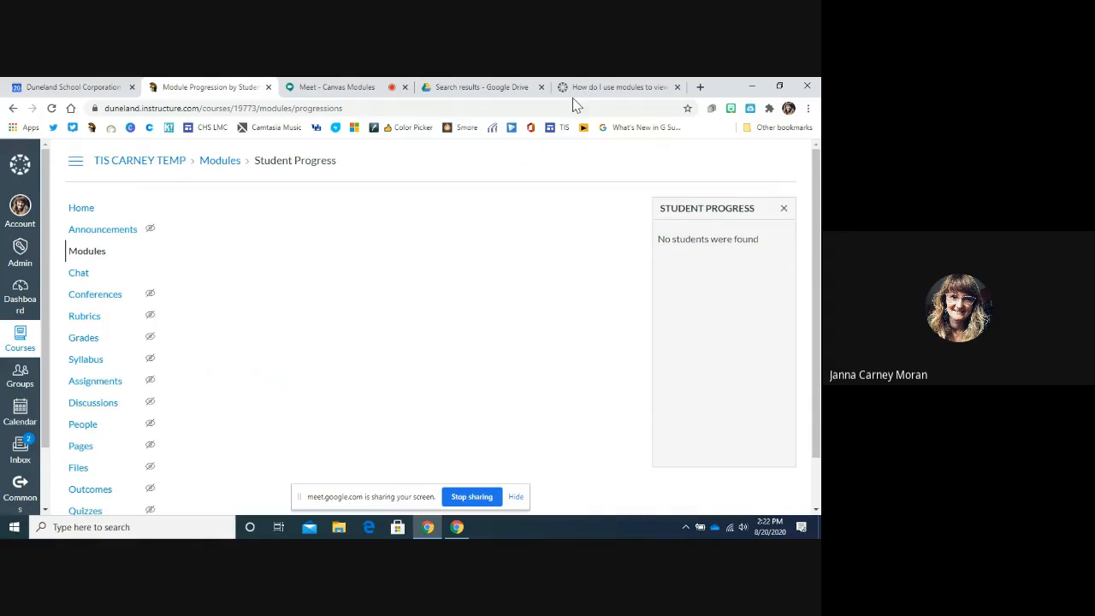
Step: Read the Canvas Community guide on viewing student progress through modules, examining the student selection and module progress sections
{"action": "left_click", "coordinate": [592, 87]}
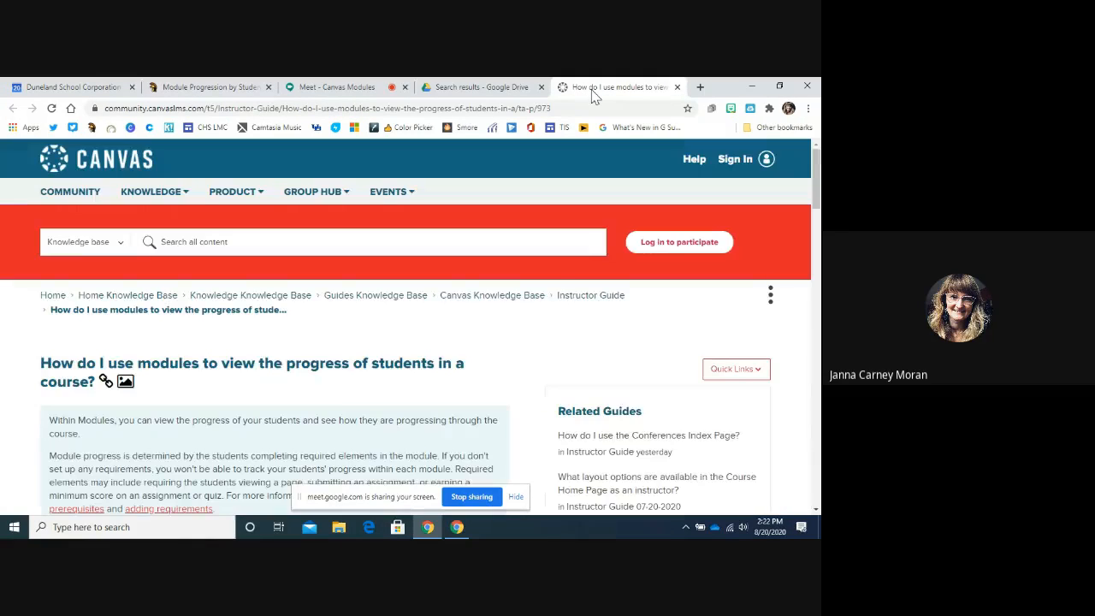
{"action": "scroll", "coordinate": [428, 294], "scroll_direction": "down", "scroll_amount": 1}
{"action": "scroll", "coordinate": [427, 294], "scroll_direction": "down", "scroll_amount": 7}
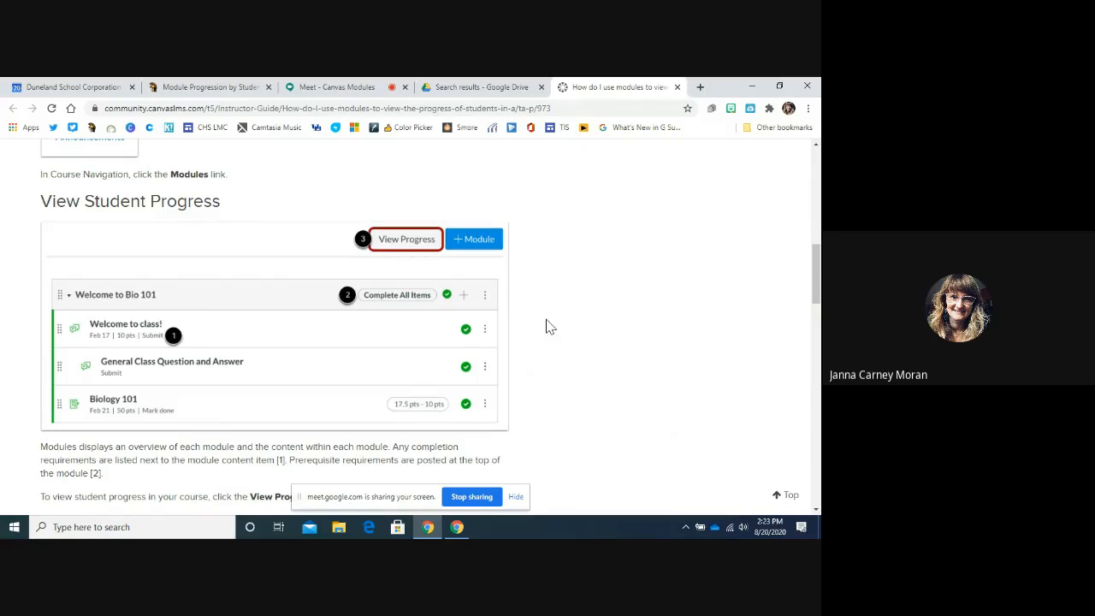
{"action": "scroll", "coordinate": [545, 323], "scroll_direction": "down", "scroll_amount": 4}
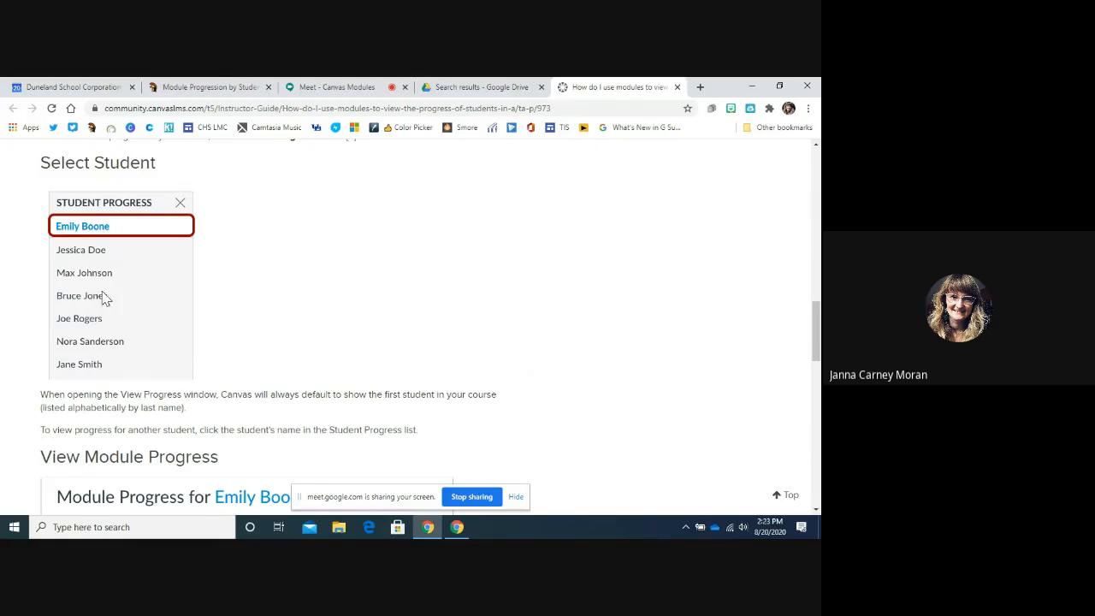
{"action": "scroll", "coordinate": [532, 267], "scroll_direction": "down", "scroll_amount": 5}
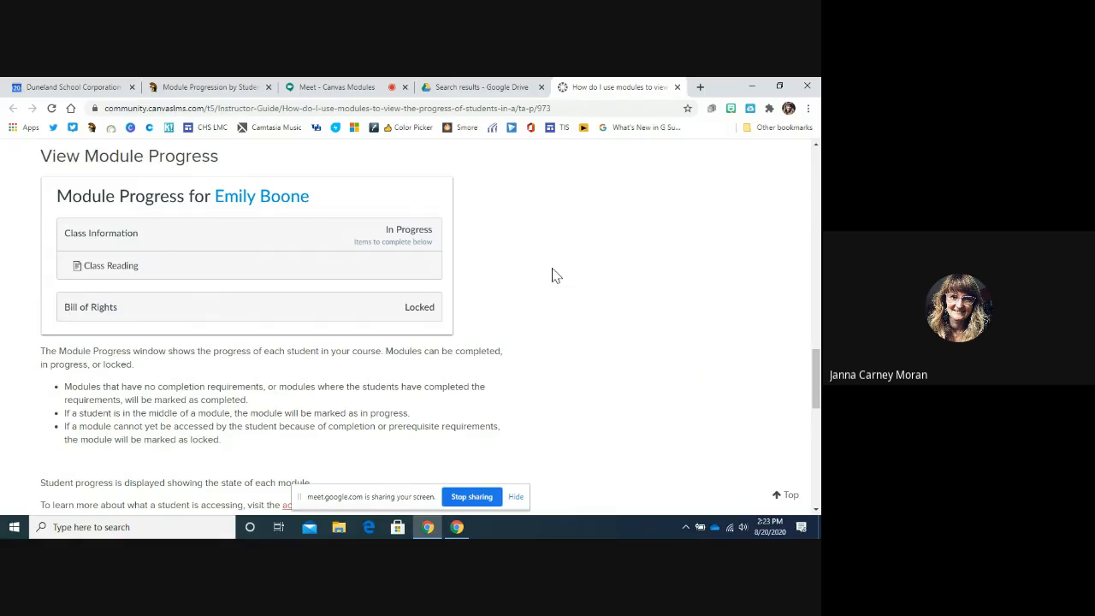
{"action": "scroll", "coordinate": [552, 299], "scroll_direction": "up", "scroll_amount": 1}
{"action": "scroll", "coordinate": [553, 300], "scroll_direction": "up", "scroll_amount": 6}
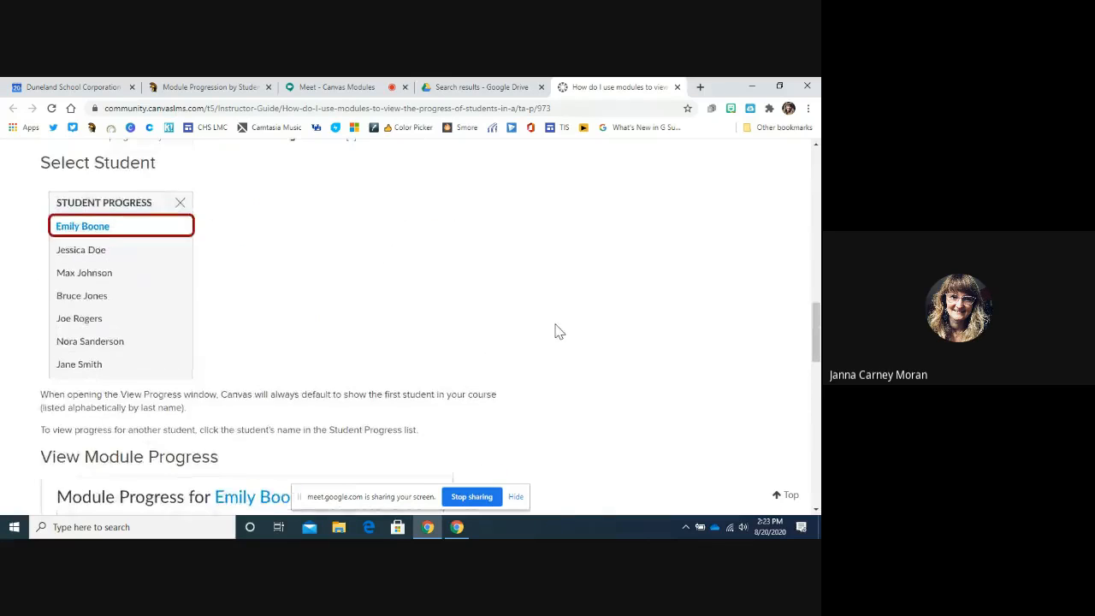
{"action": "scroll", "coordinate": [553, 345], "scroll_direction": "down", "scroll_amount": 6}
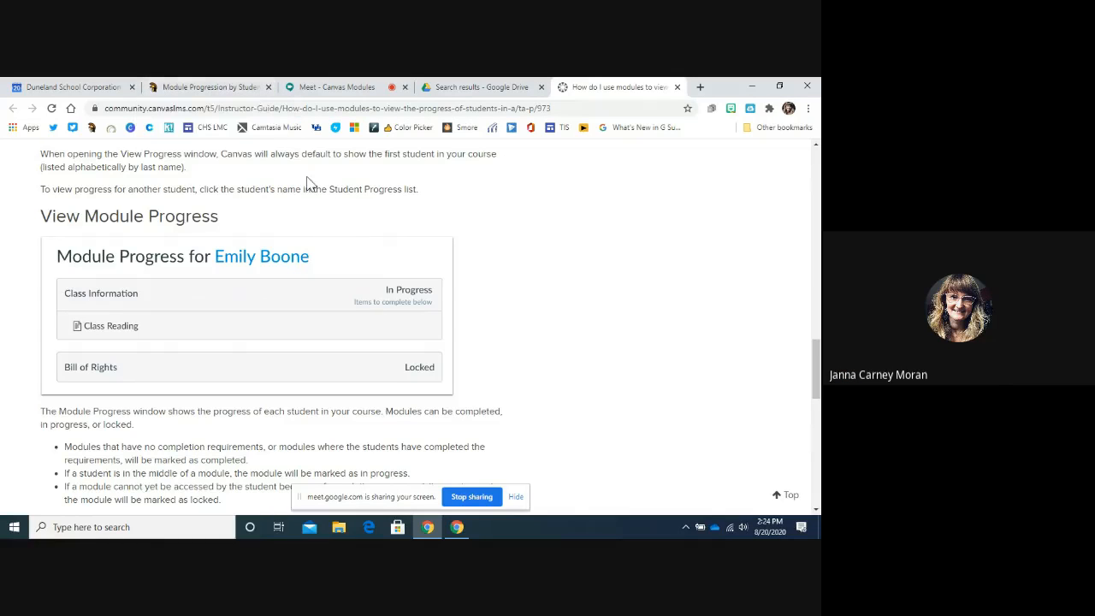
Step: Return to the TIS CARNEY TEMP course's Modules page and look over the Romeo and Juliet and eLearning Day modules
{"action": "left_click", "coordinate": [214, 93]}
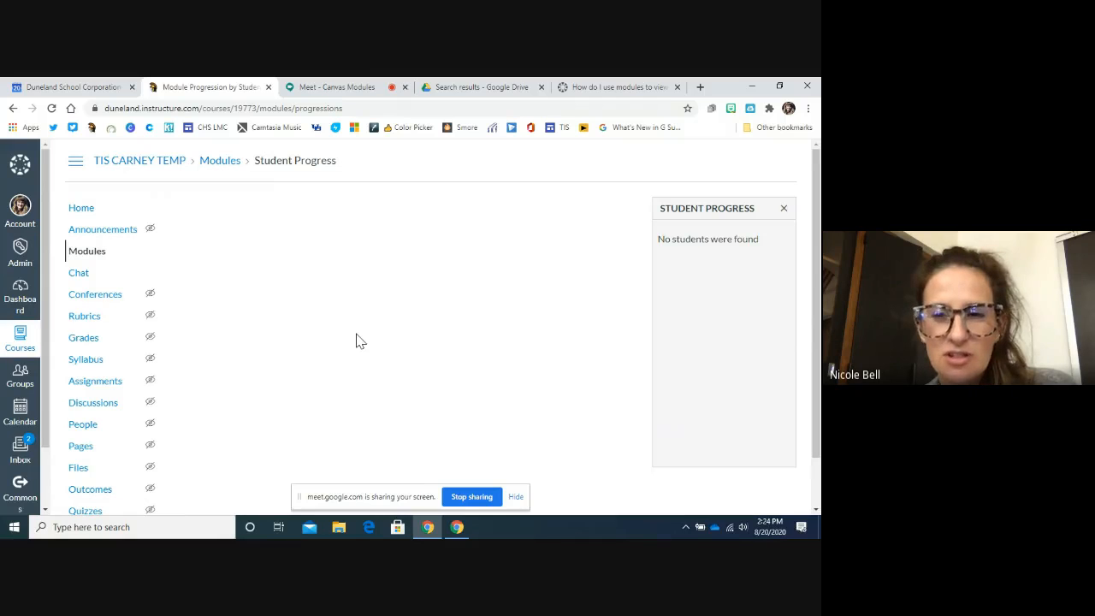
{"action": "left_click", "coordinate": [79, 257]}
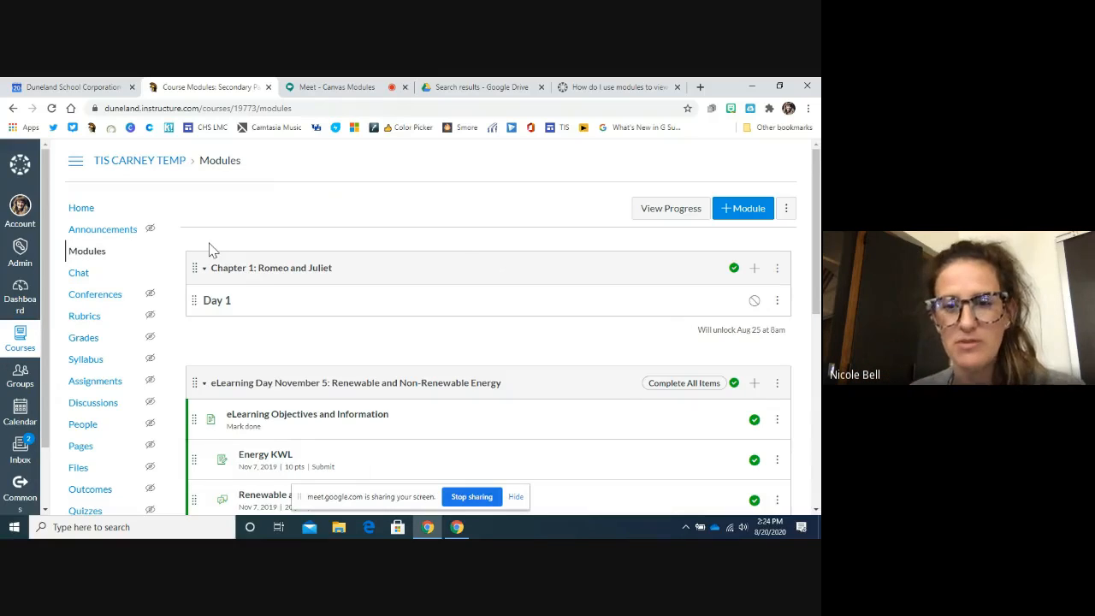
{"action": "scroll", "coordinate": [213, 249], "scroll_direction": "down", "scroll_amount": 1}
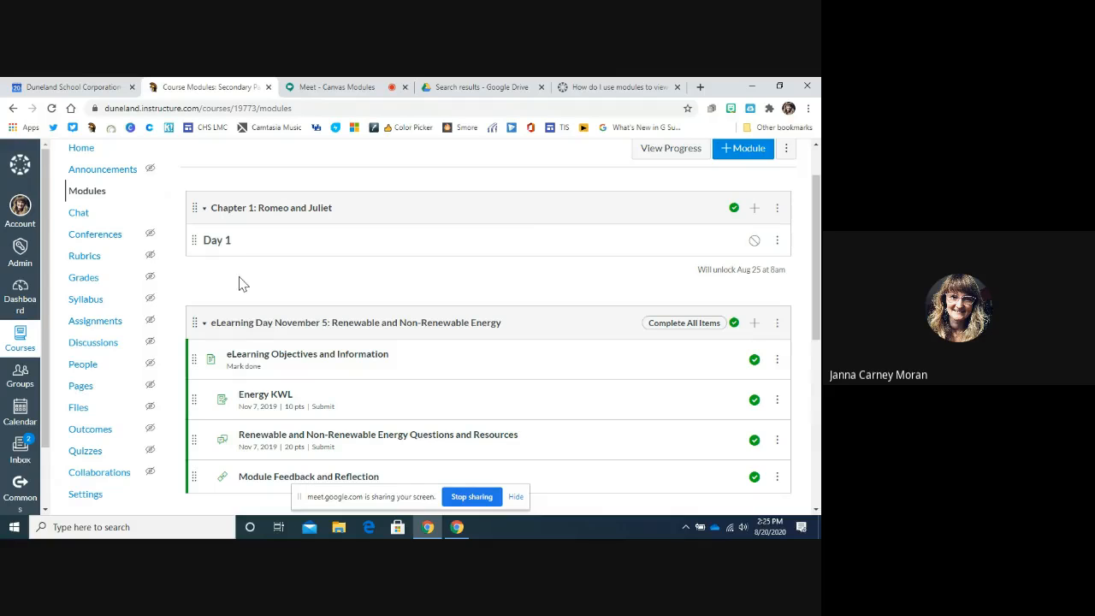
{"action": "scroll", "coordinate": [413, 266], "scroll_direction": "down", "scroll_amount": 1}
{"action": "scroll", "coordinate": [416, 265], "scroll_direction": "up", "scroll_amount": 2}
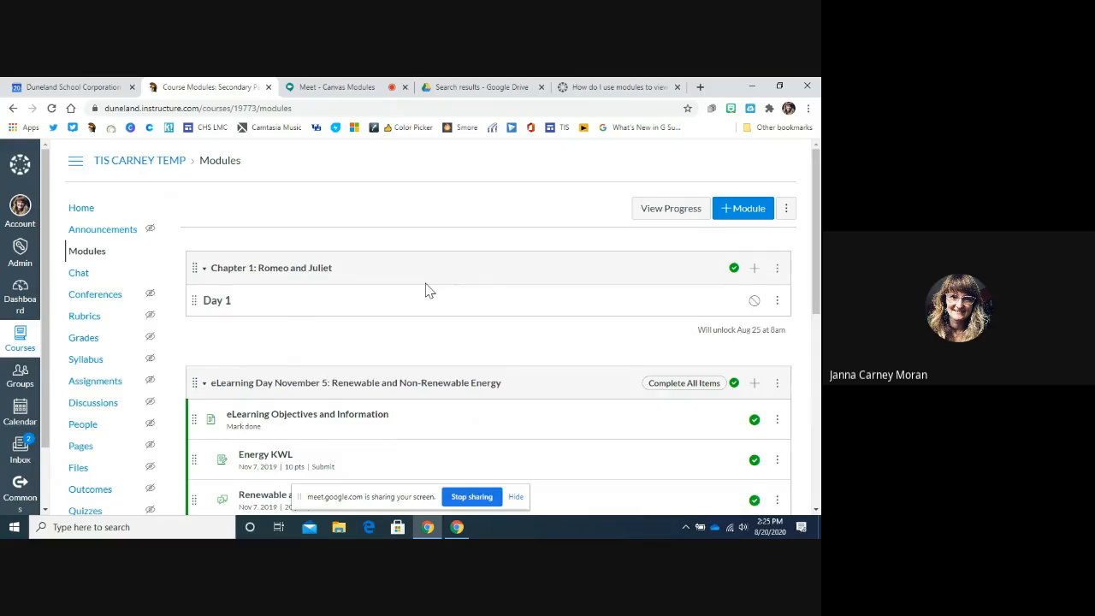
Step: Try setting "Chapter 1: Romeo and Juliet" as a prerequisite for the November 5 eLearning Day module, and discard the changes
{"action": "scroll", "coordinate": [427, 291], "scroll_direction": "down", "scroll_amount": 2}
{"action": "left_click", "coordinate": [777, 267]}
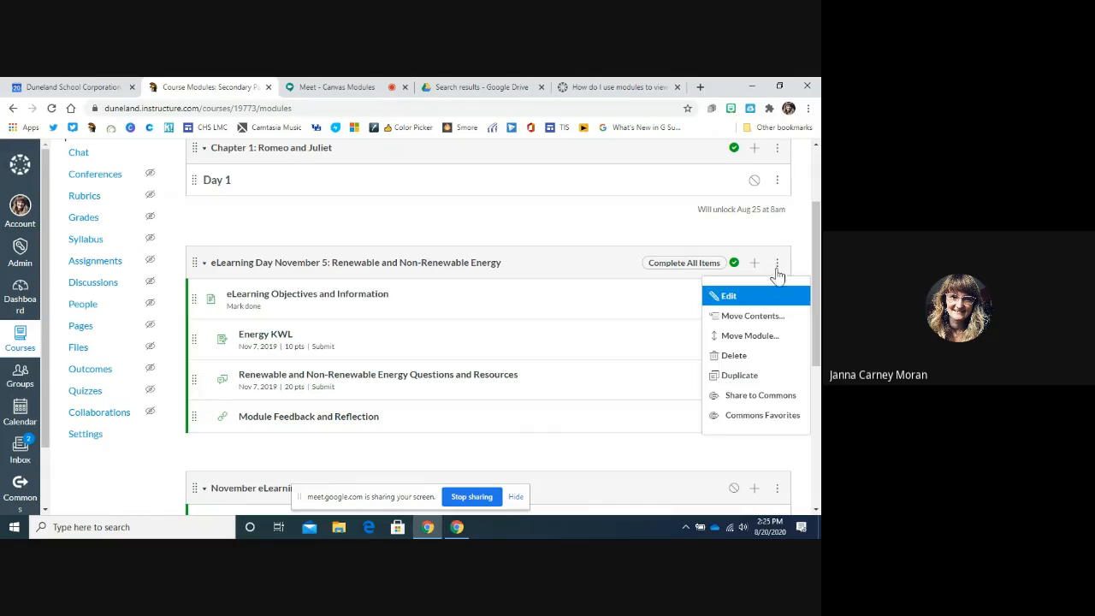
{"action": "left_click", "coordinate": [725, 296]}
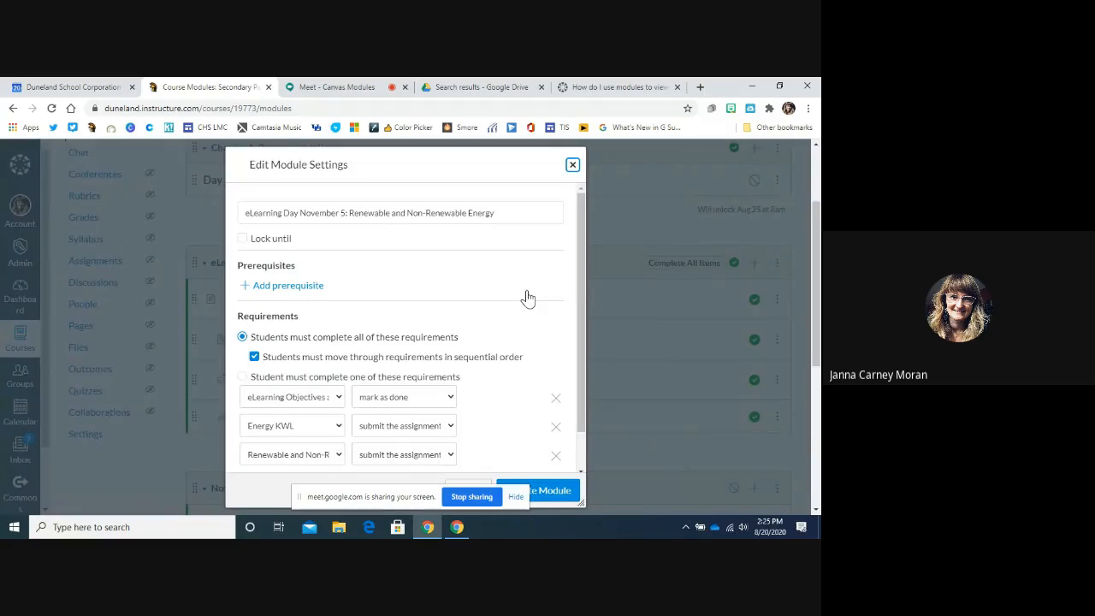
{"action": "left_click", "coordinate": [306, 292]}
{"action": "left_click", "coordinate": [363, 262]}
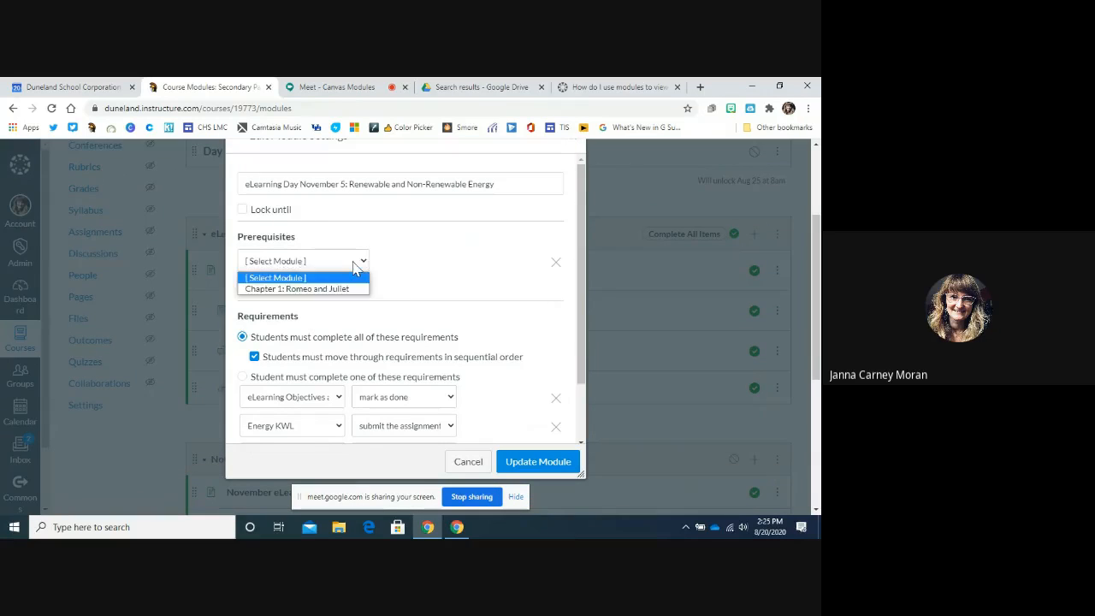
{"action": "left_click", "coordinate": [349, 290]}
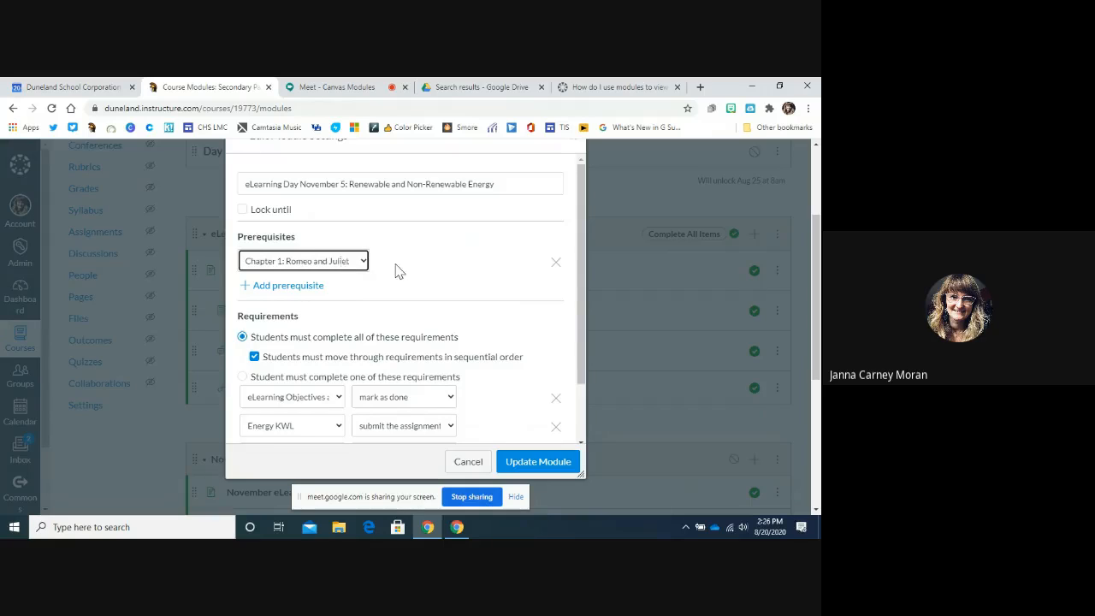
{"action": "scroll", "coordinate": [396, 269], "scroll_direction": "down", "scroll_amount": 2}
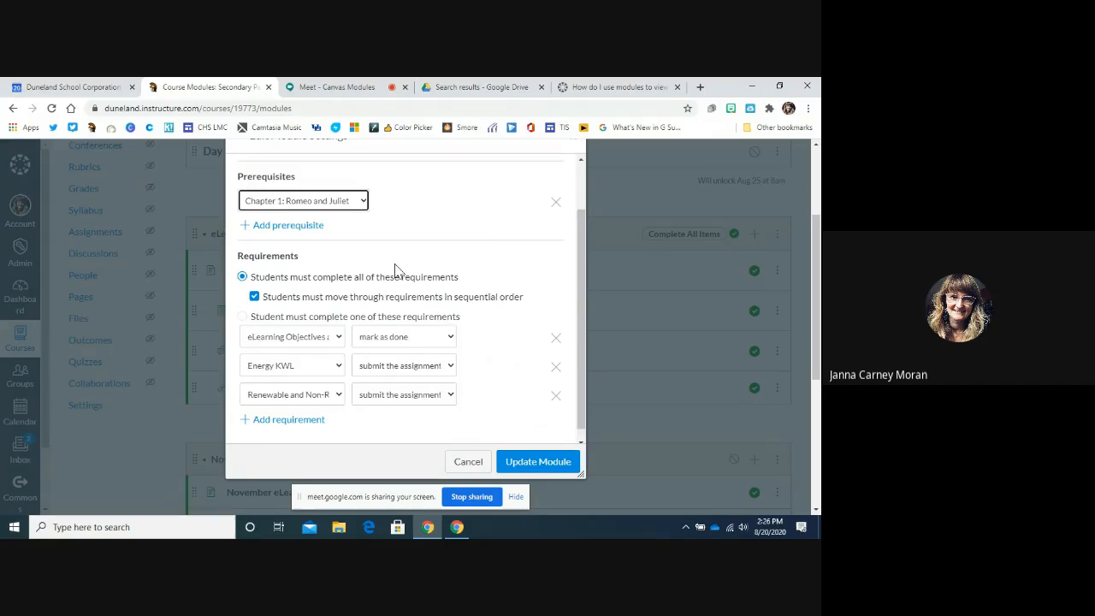
{"action": "left_click", "coordinate": [471, 460]}
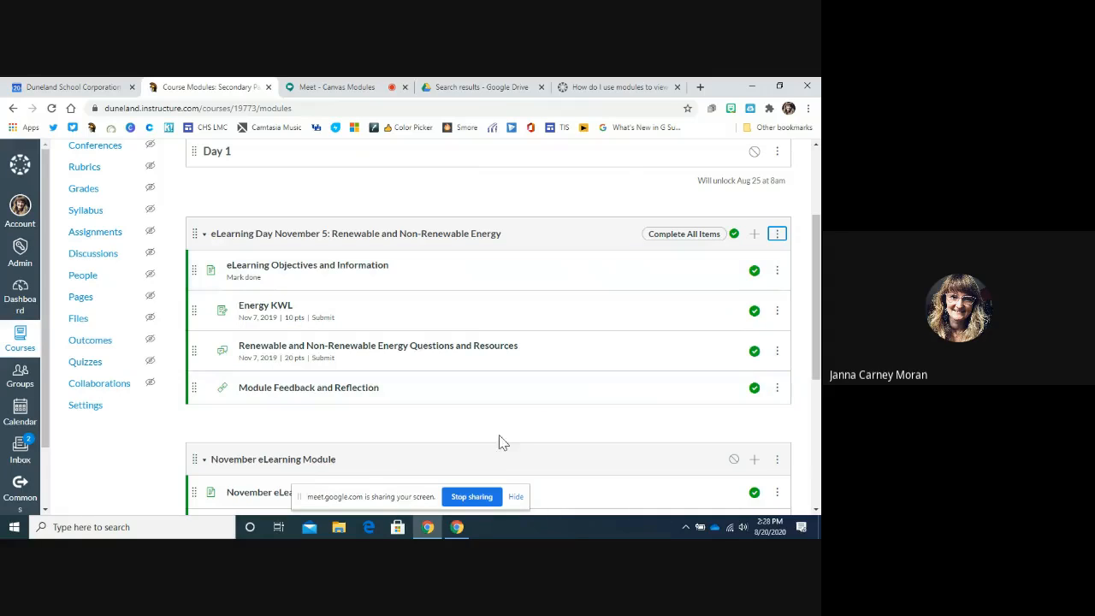
Step: Stop sharing the screen in the Google Meet call
{"action": "left_click", "coordinate": [473, 497]}
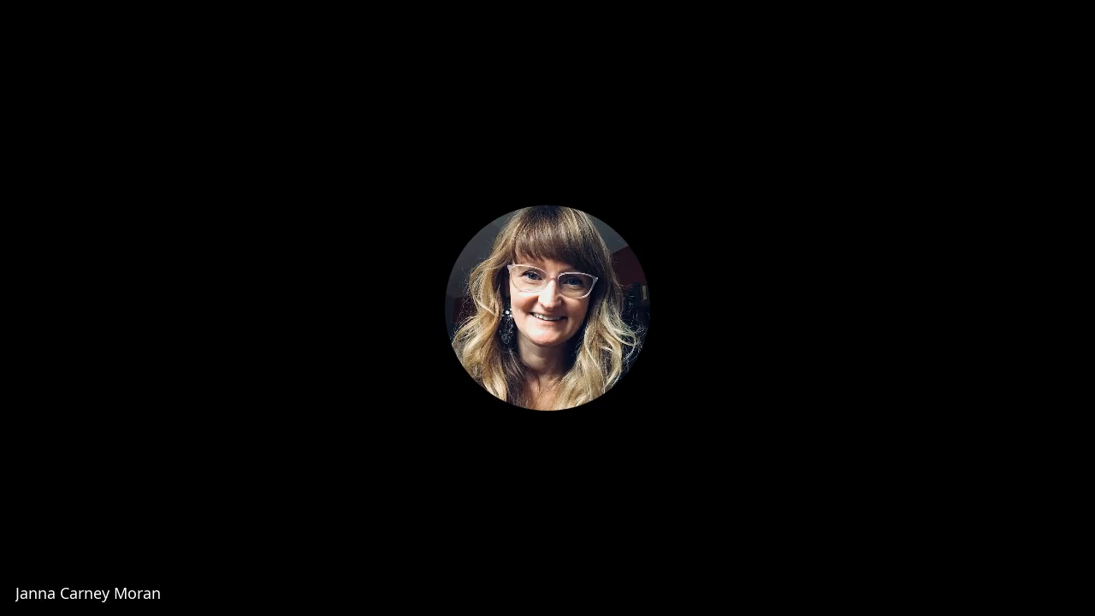